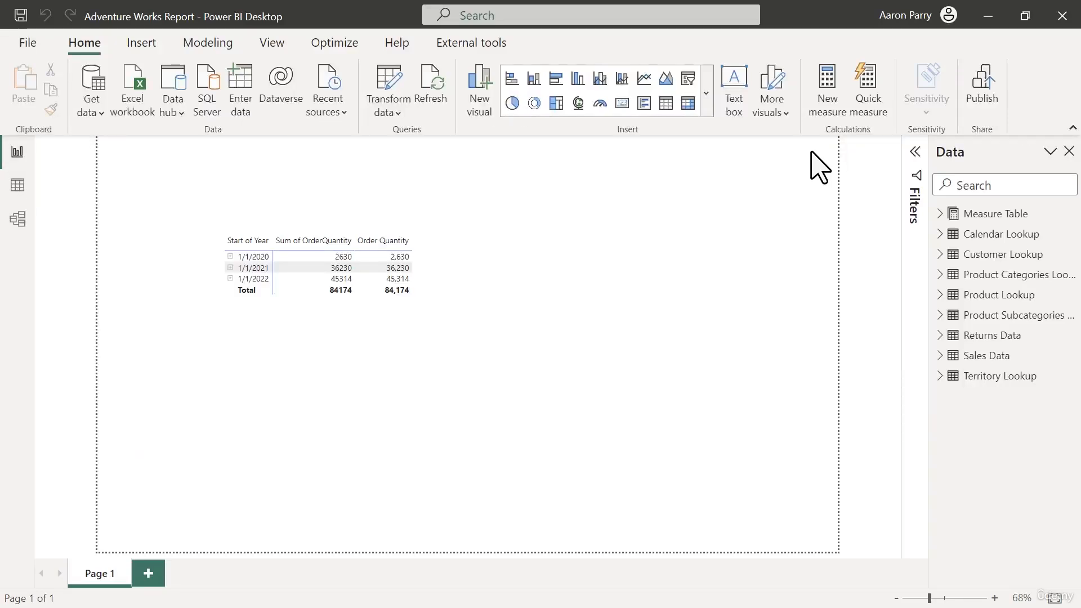
click(226, 50)
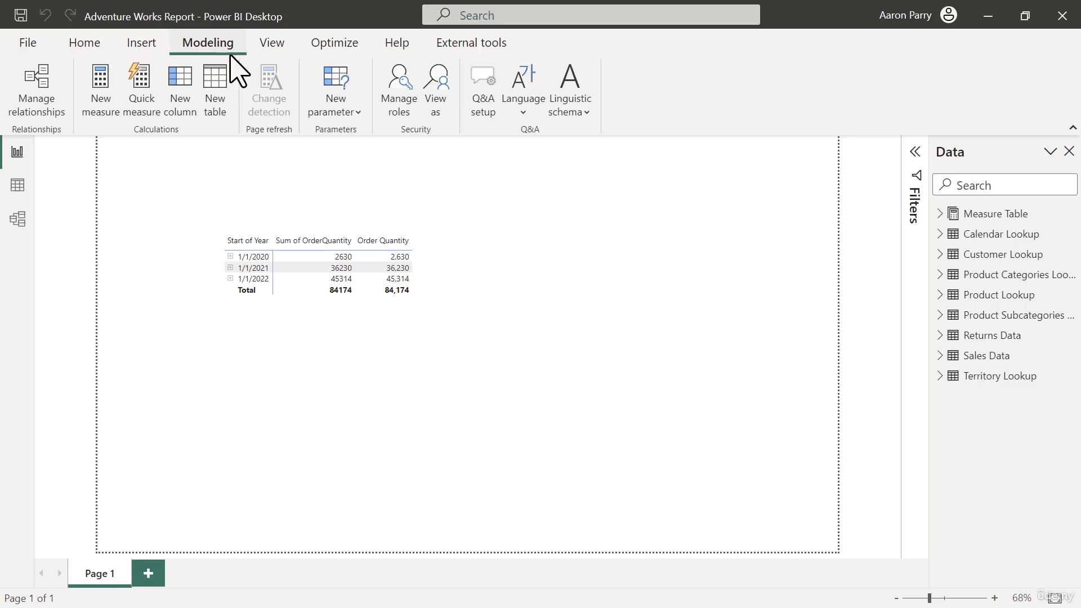
right_click(969, 214)
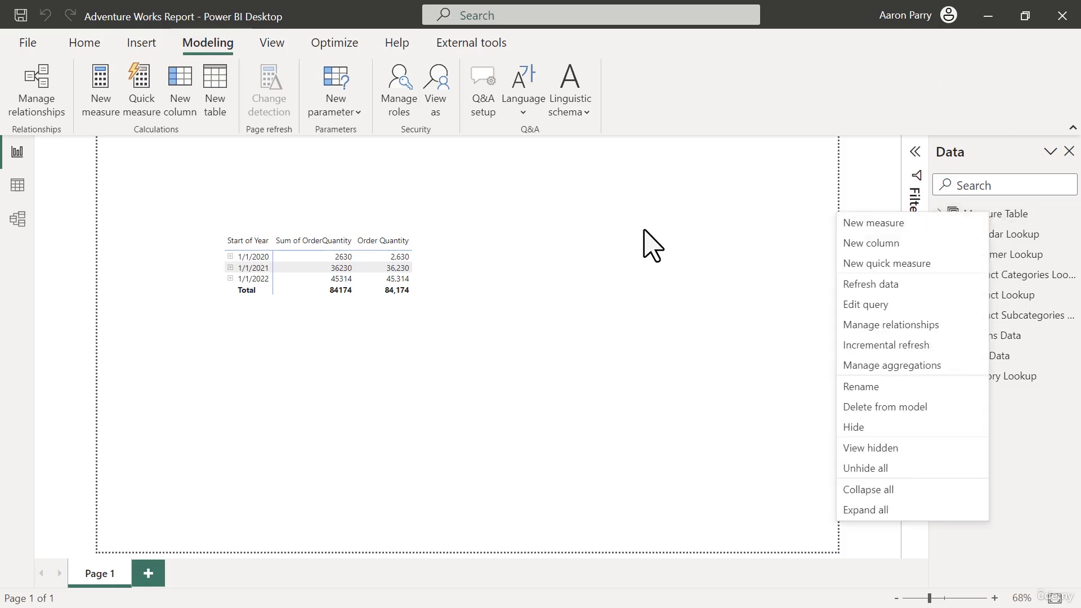
click(648, 243)
click(90, 43)
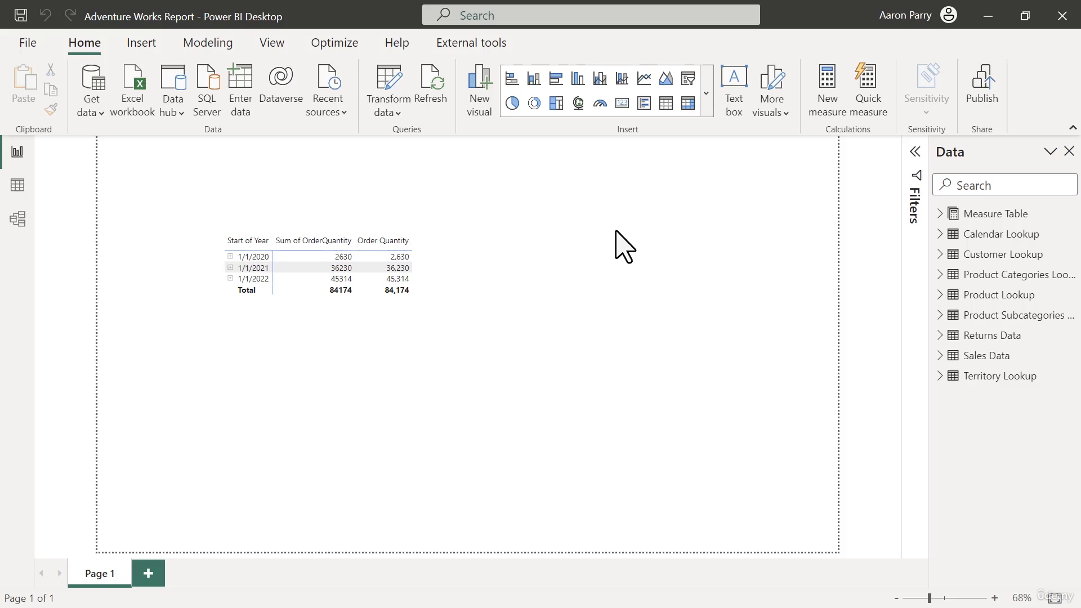
Step: Start a new measure in Measure Table named Quantity Returned, with its formula beginning with the SUM function
click(986, 217)
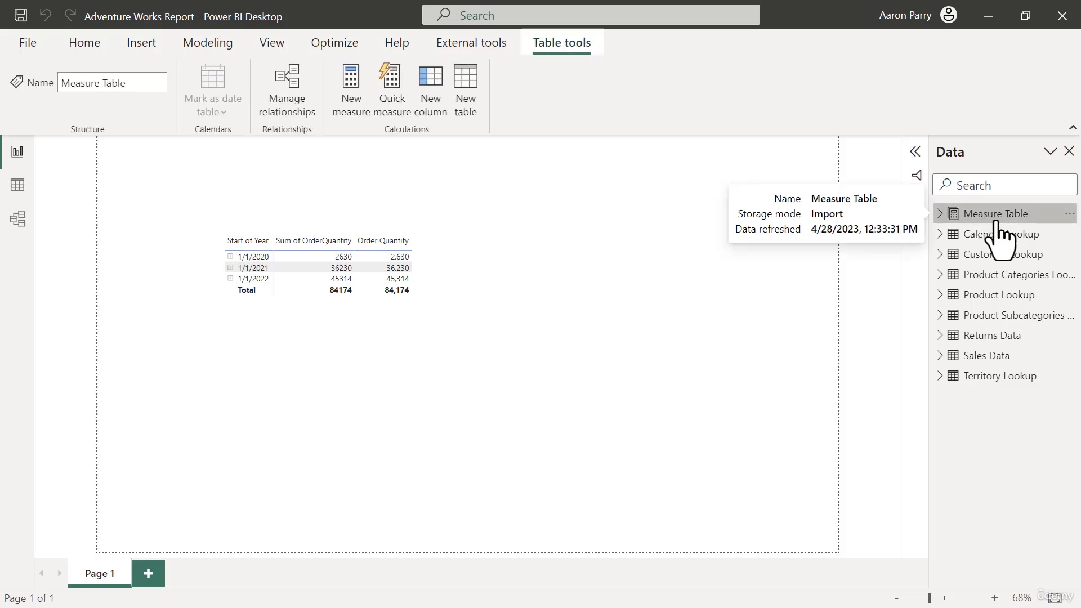
click(366, 95)
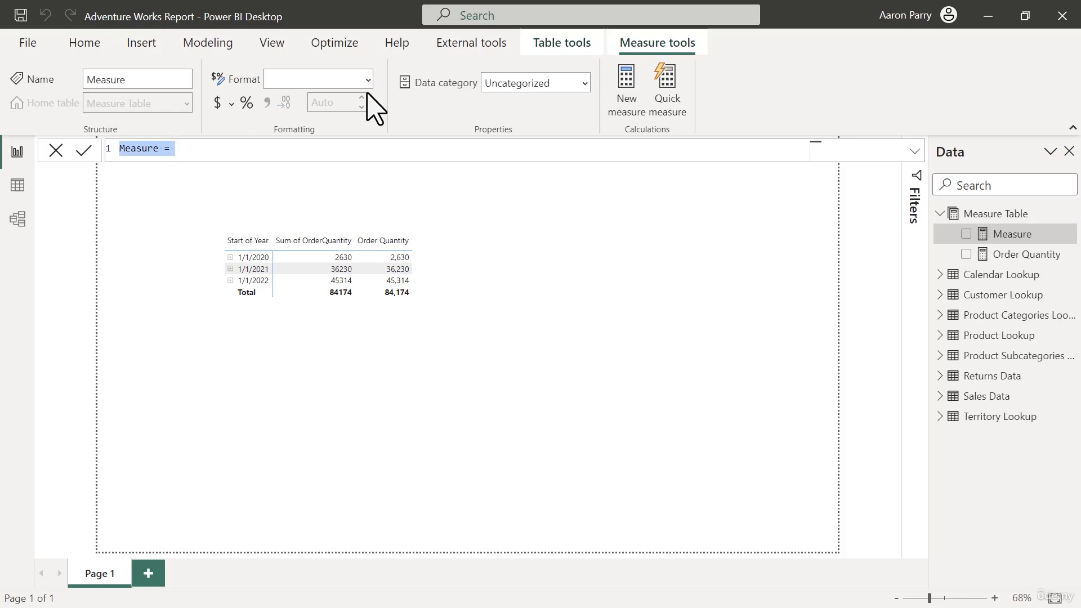
text(Q)
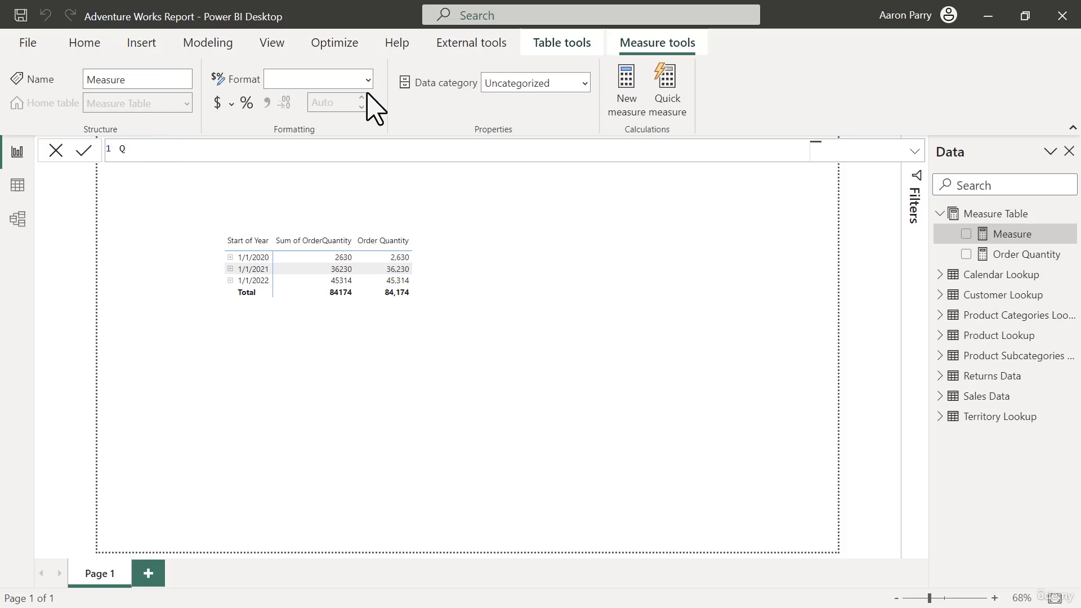
text(uantity Returned =)
key(shift+Return)
text(SUM)
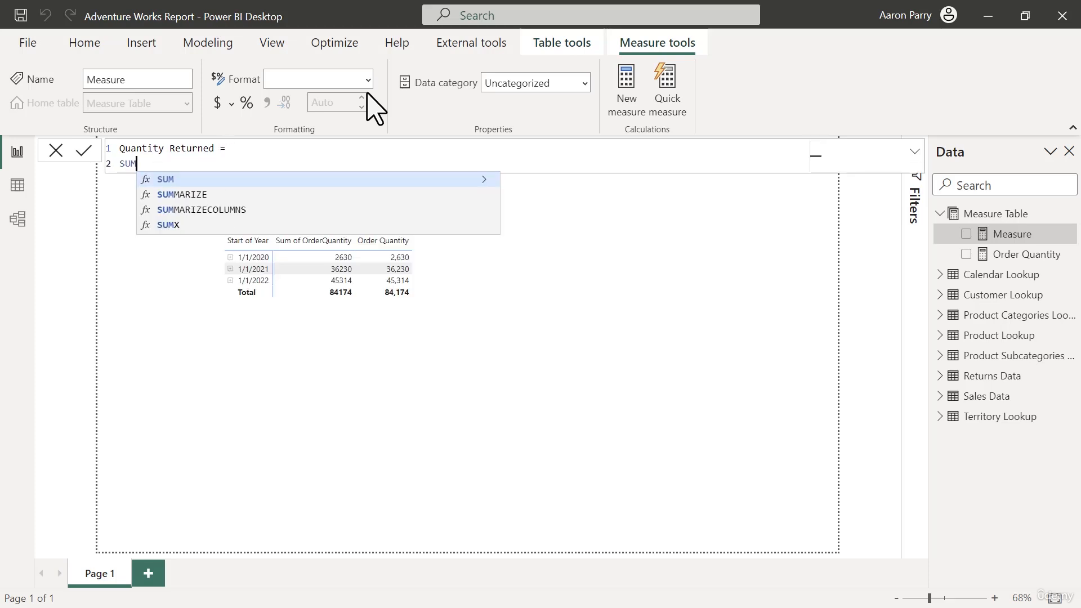
text(()
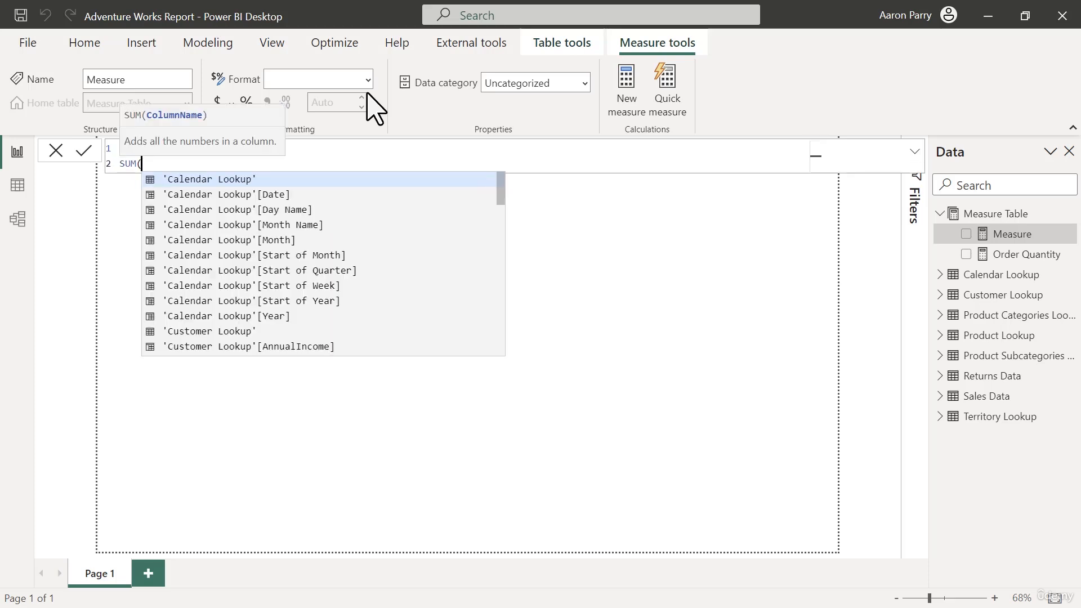
Step: Complete the SUM with the ReturnQuantity column of Returns Data on its own line, close the parenthesis and commit the measure
key(shift+Return)
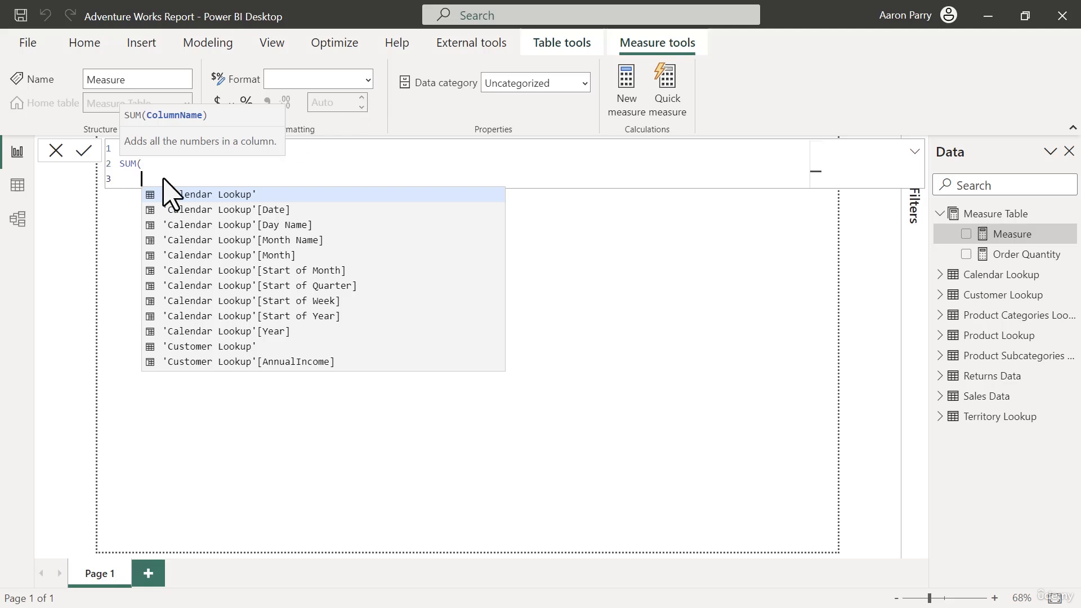
text(retu)
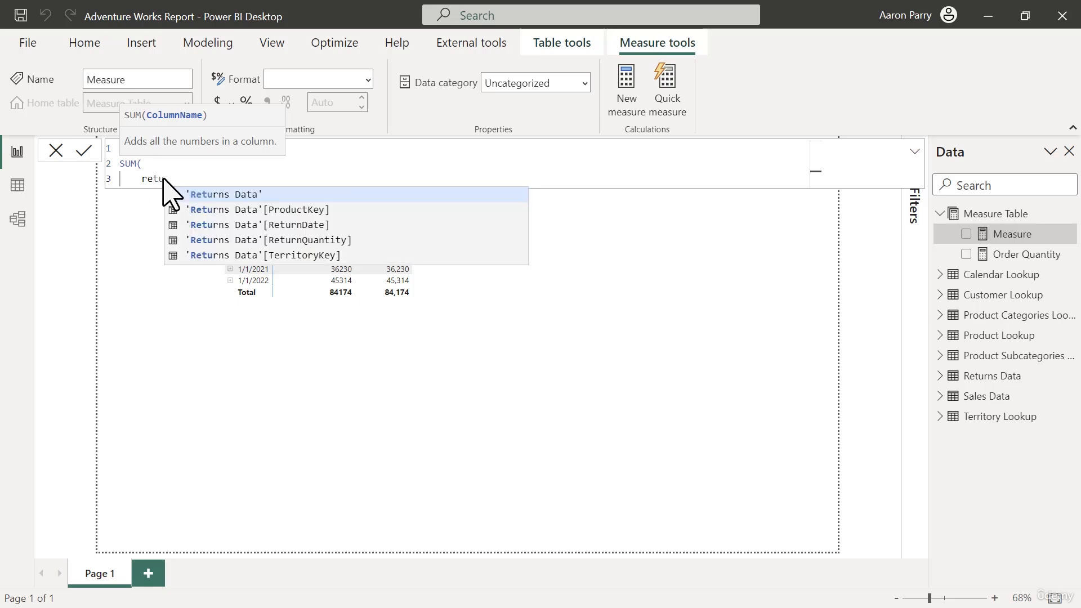
key(Down)
key(Down)
key(Down)
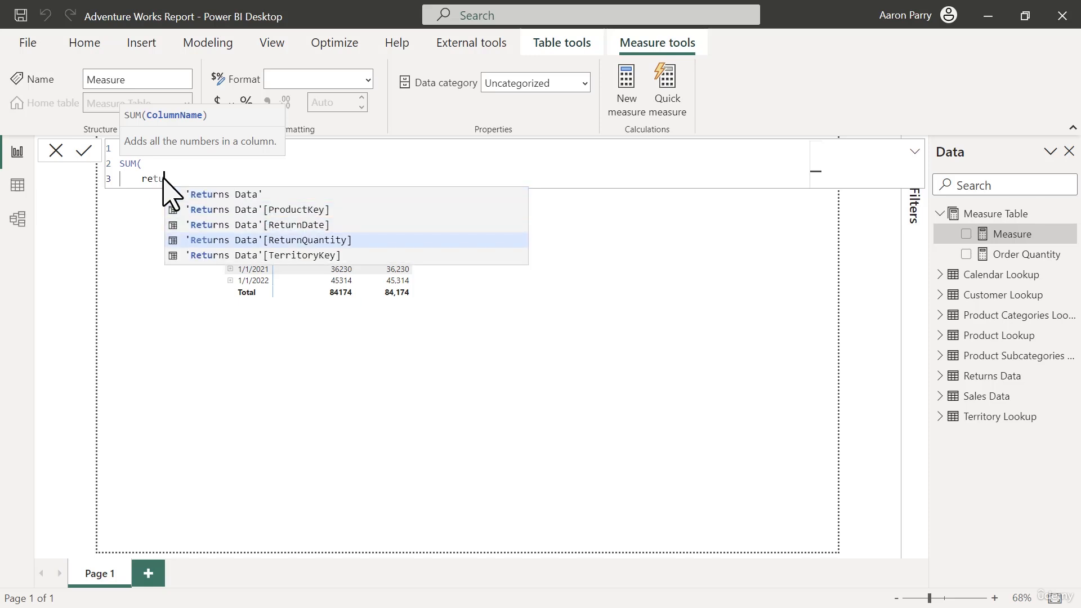
key(Tab)
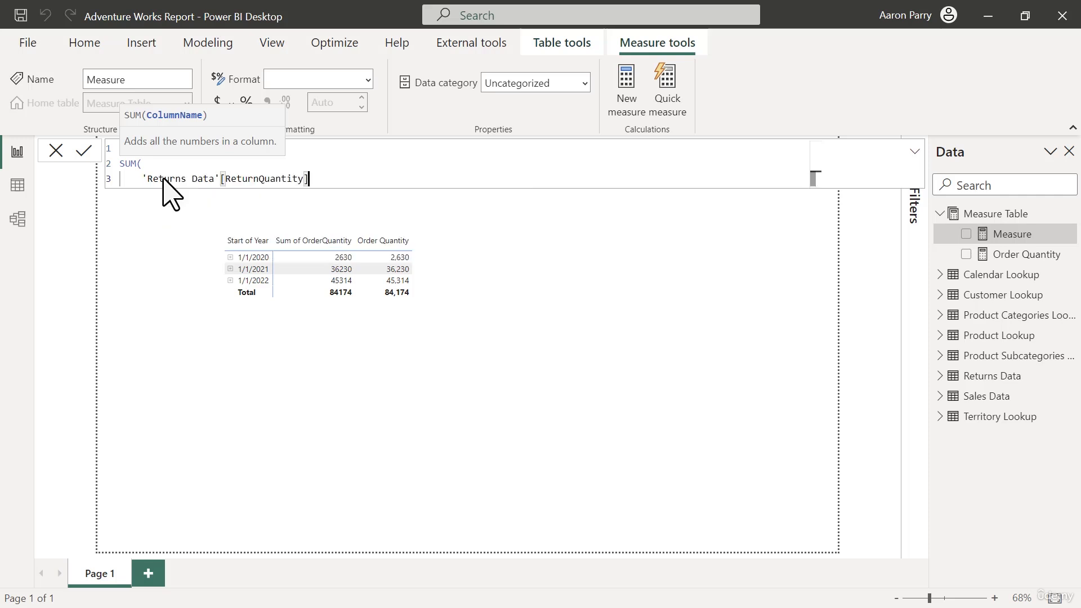
key(shift+Return)
text())
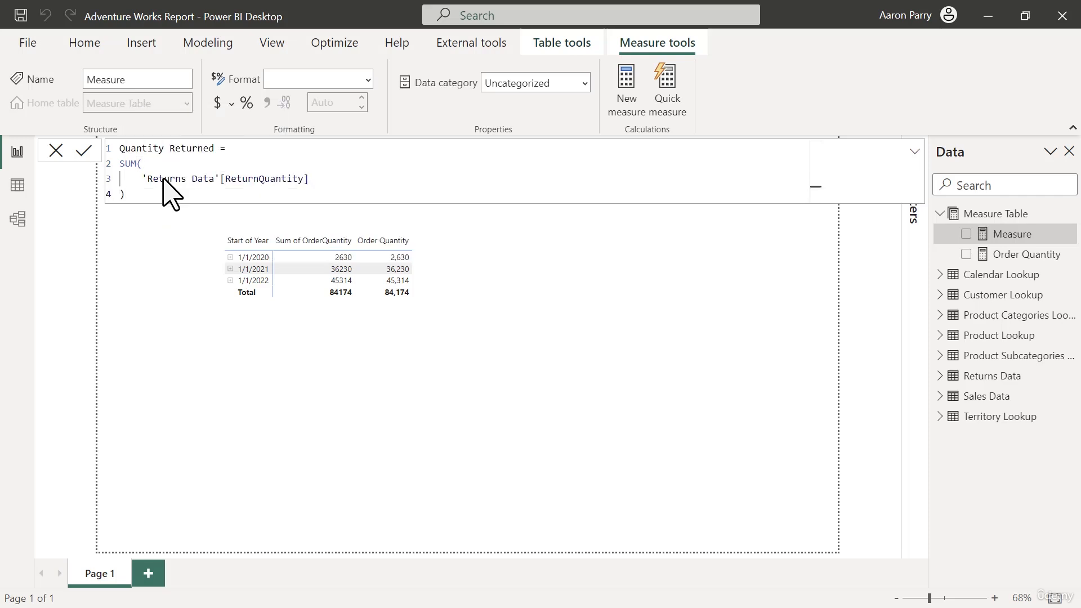
key(Return)
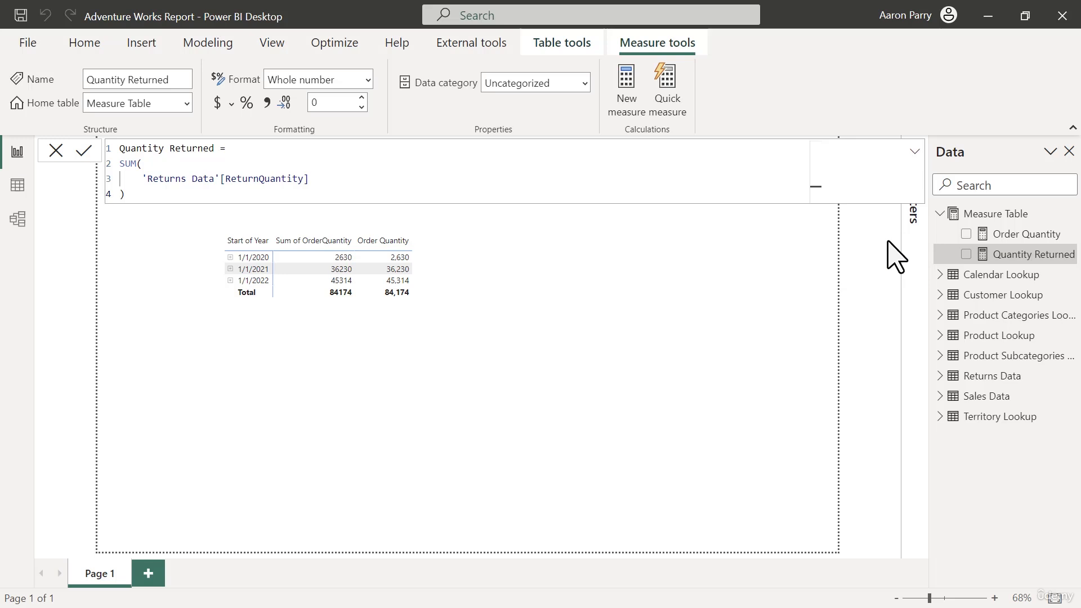
Step: Add the Quantity Returned measure to the matrix values and widen the matrix so the new column fits
mouse_move(393, 348)
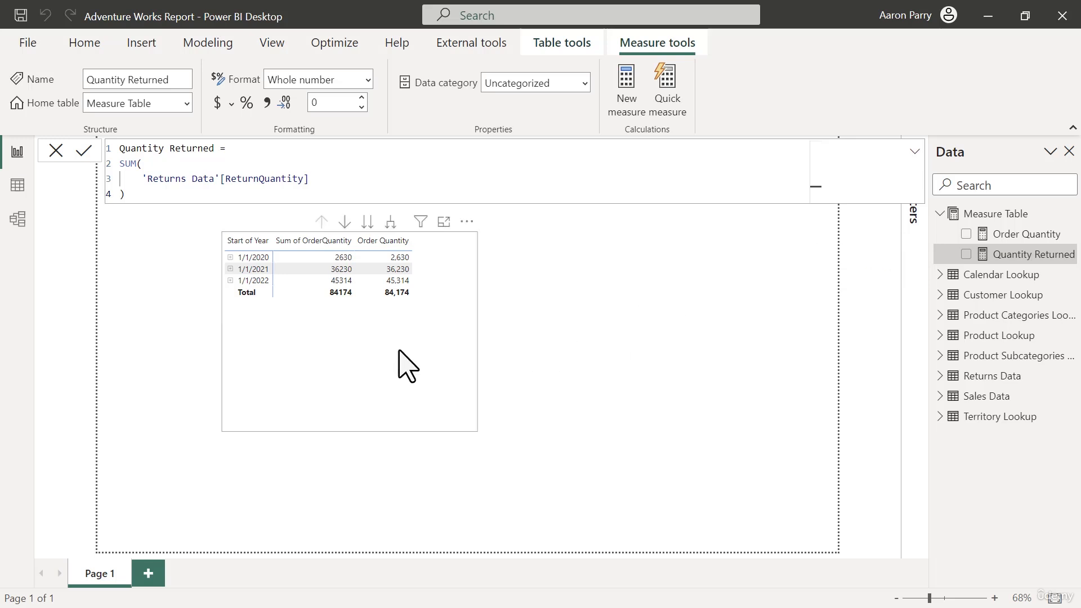
click(440, 319)
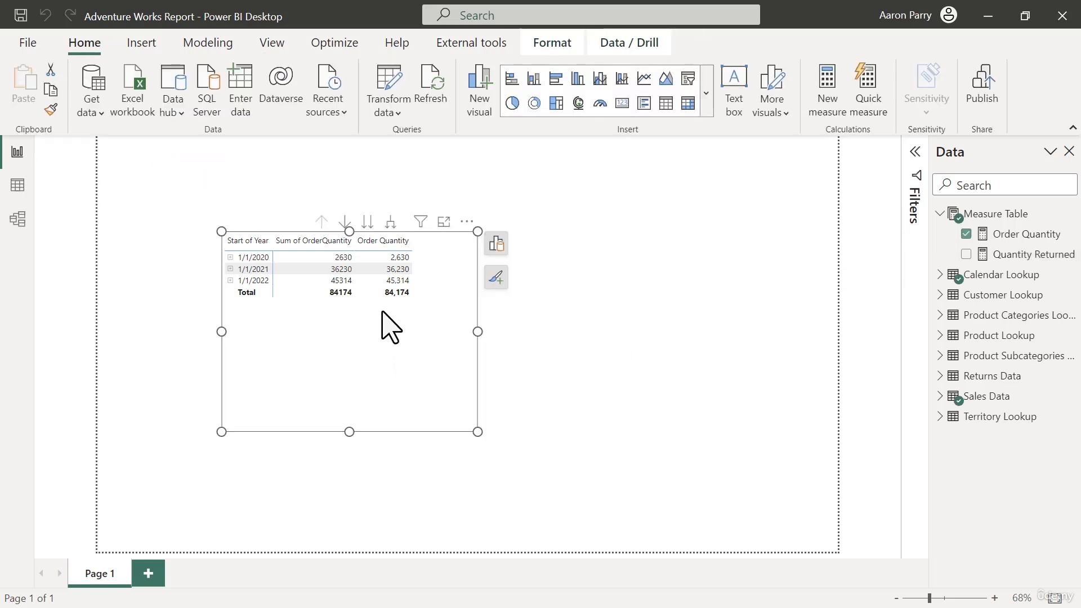
click(496, 247)
scroll(573, 394, down, 1)
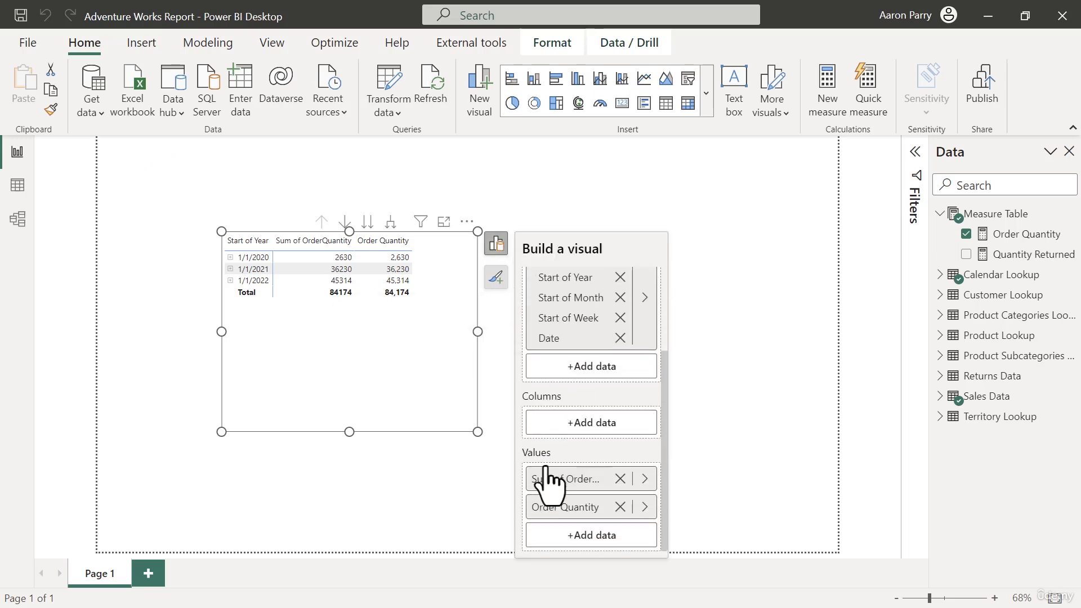
click(603, 536)
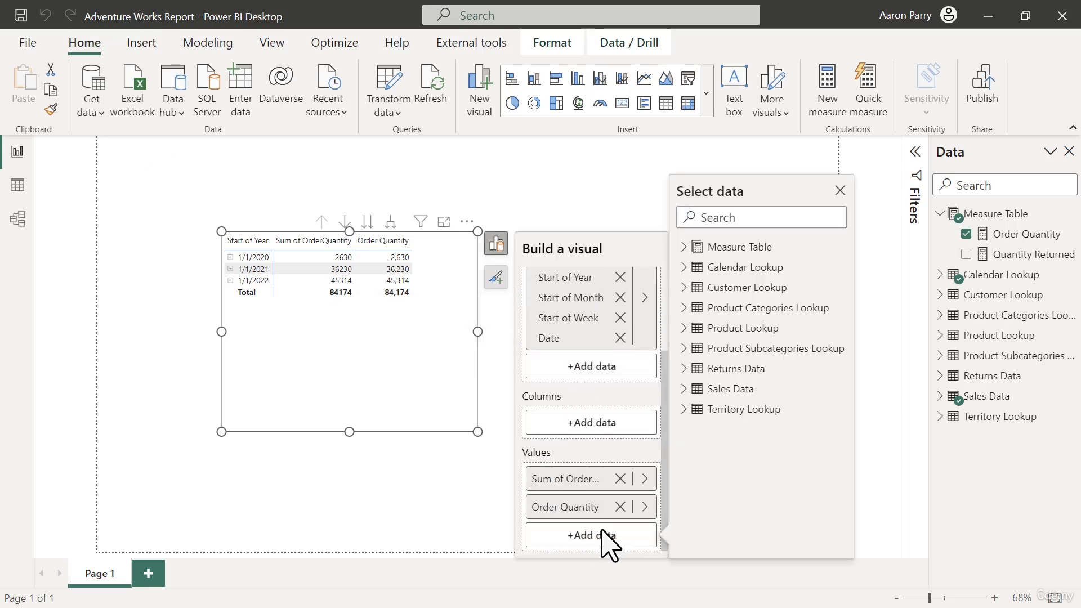
click(684, 248)
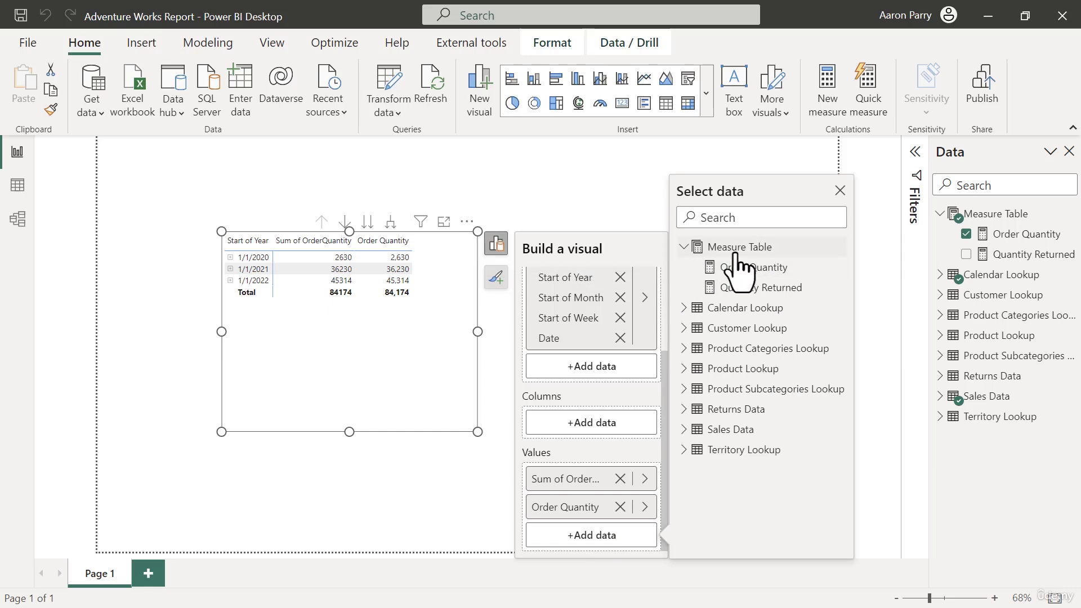
click(757, 289)
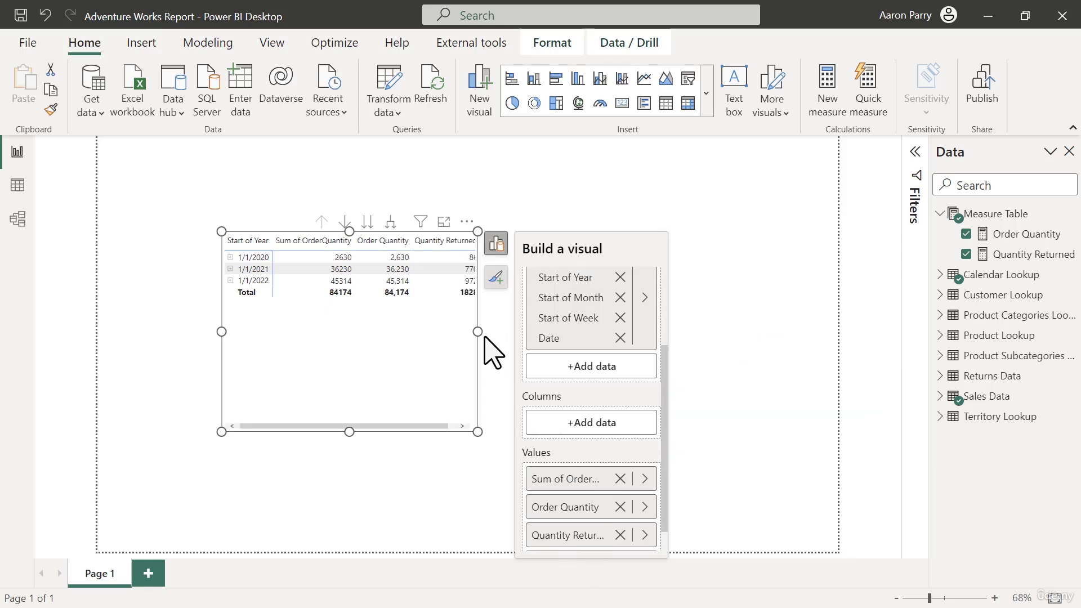
drag(481, 331, 510, 333)
click(504, 338)
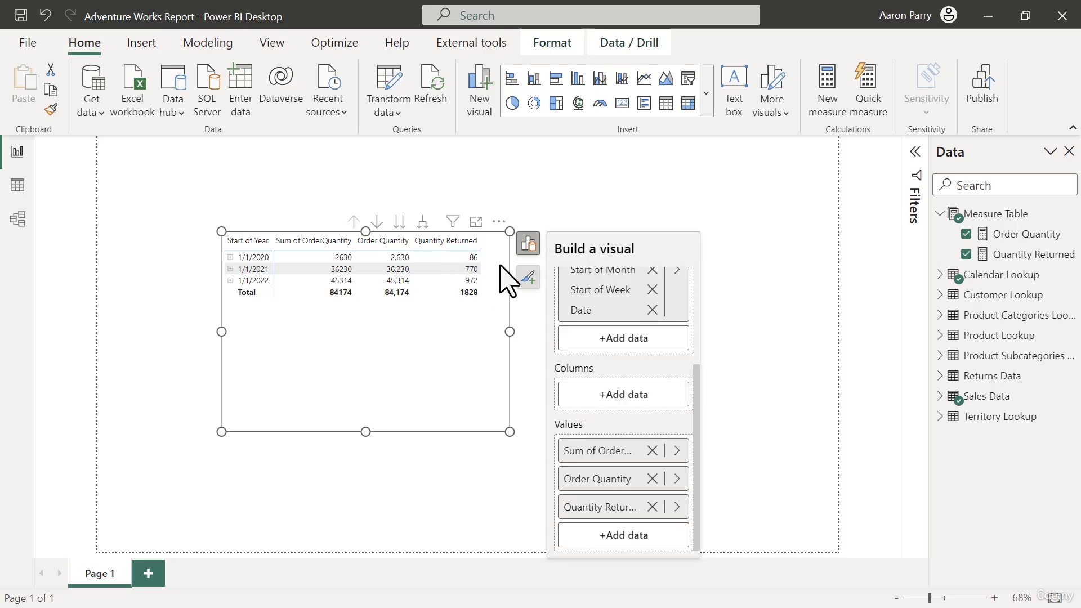
Step: Add the ReturnQuantity column from Returns Data to the matrix values and widen the matrix to fit it
click(625, 539)
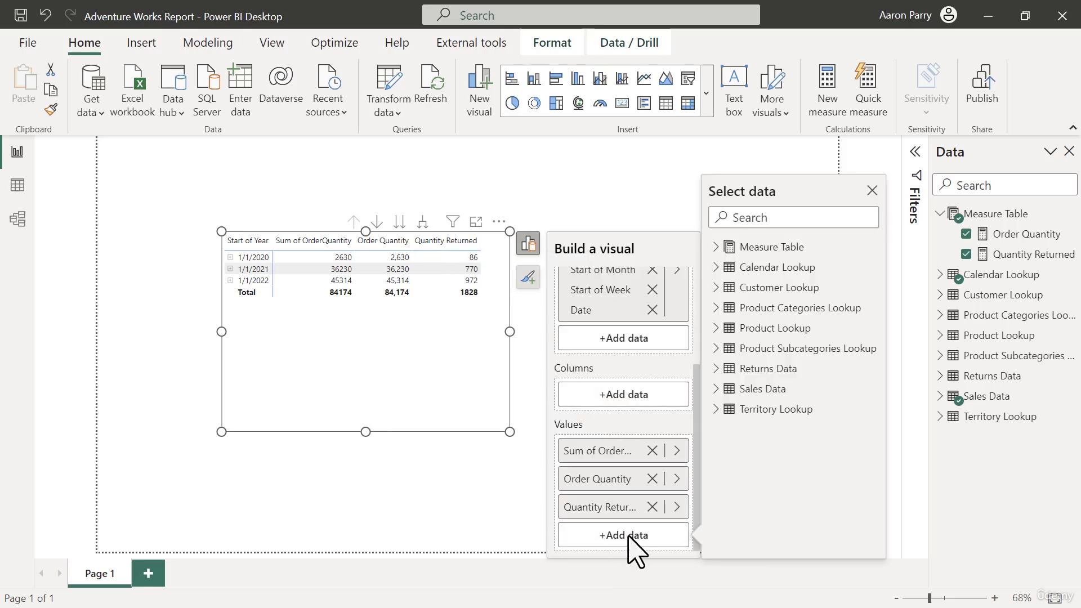
click(716, 369)
click(782, 390)
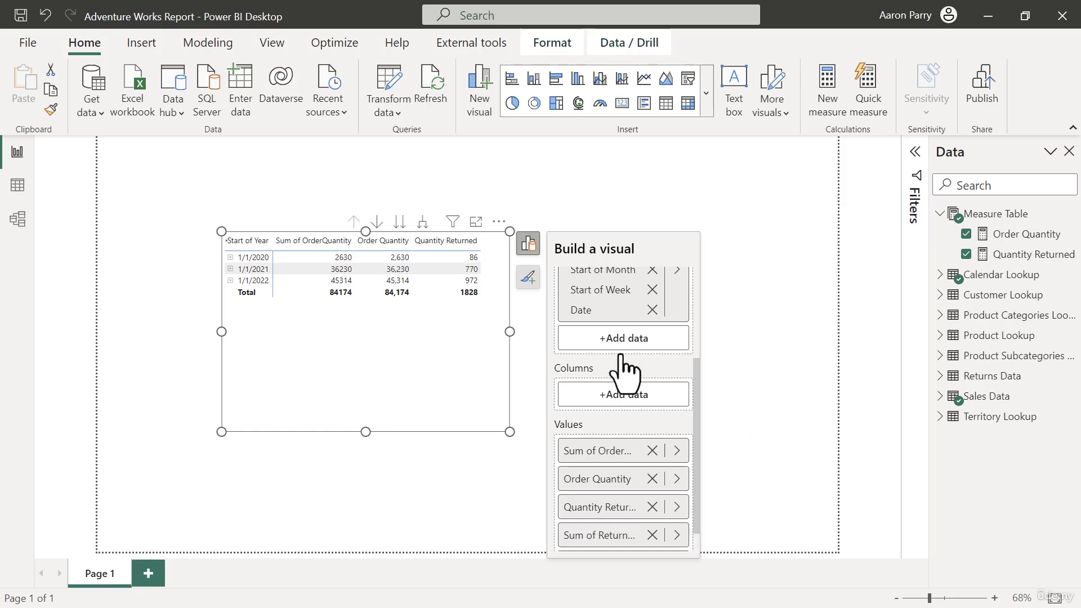
click(581, 334)
click(579, 333)
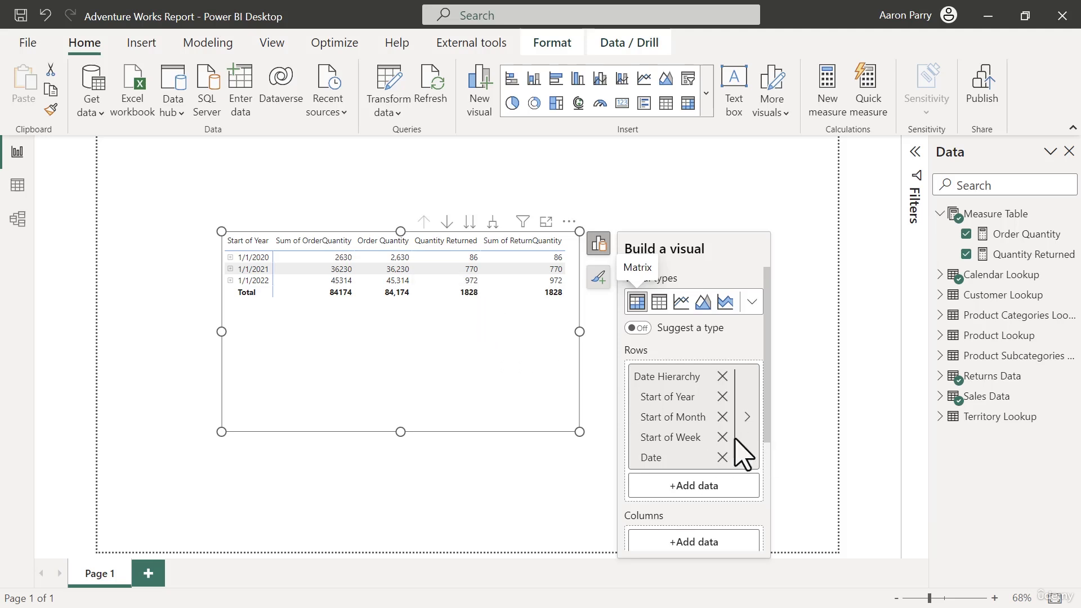
Step: Remove Sum of ReturnQuantity and Sum of OrderQuantity from the matrix values, then deselect the matrix
scroll(738, 428, down, 5)
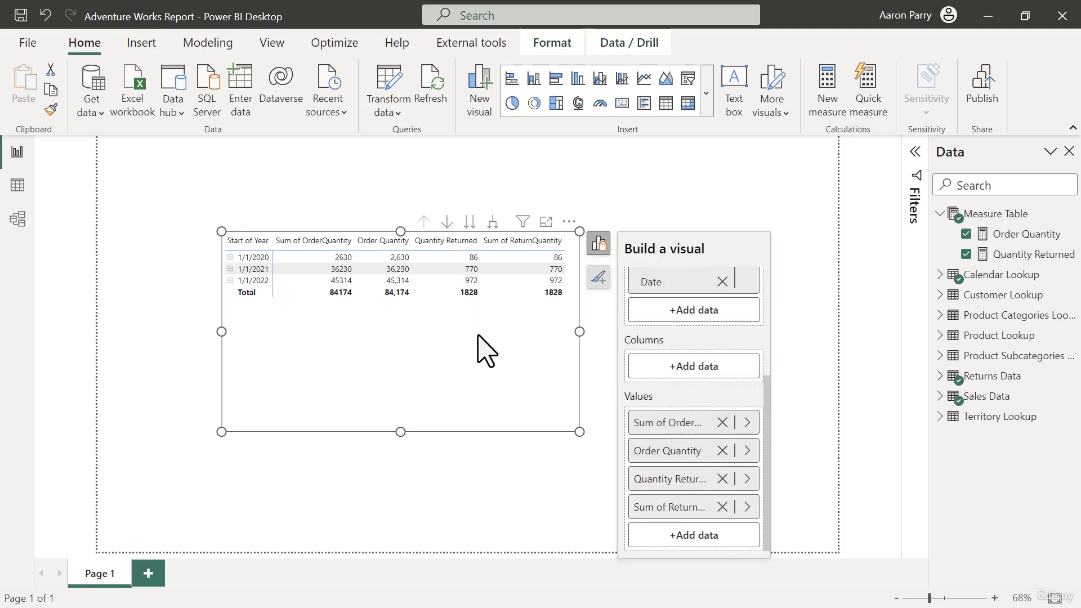
click(722, 507)
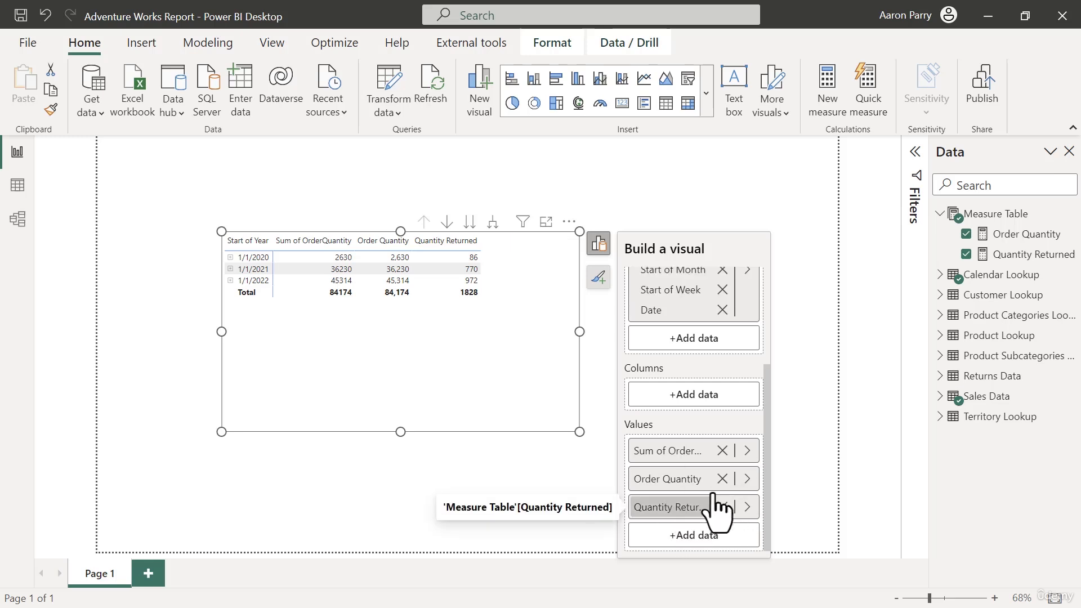
click(722, 450)
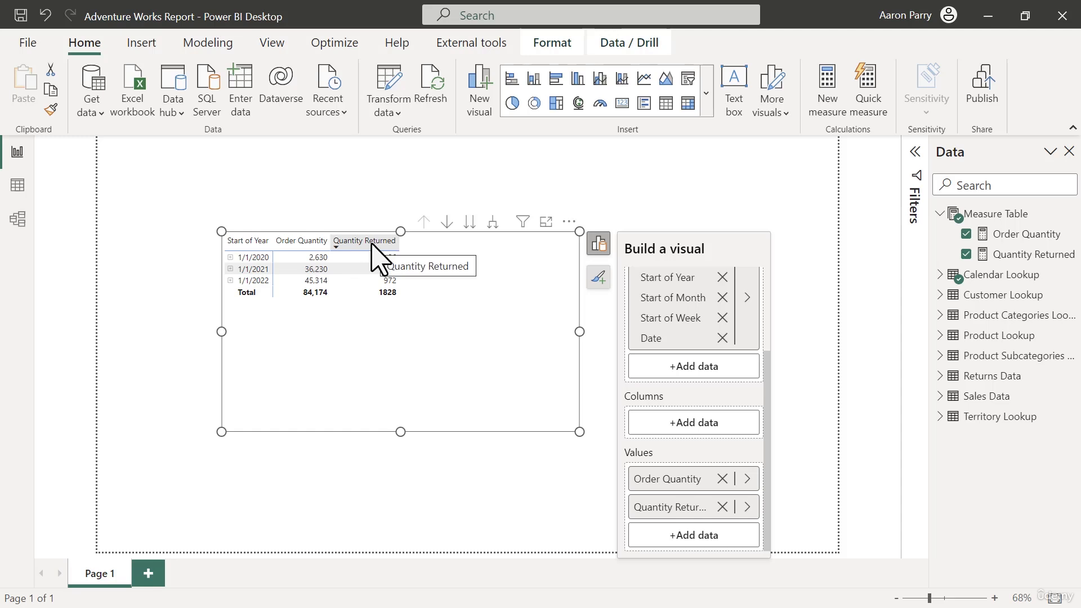
click(282, 186)
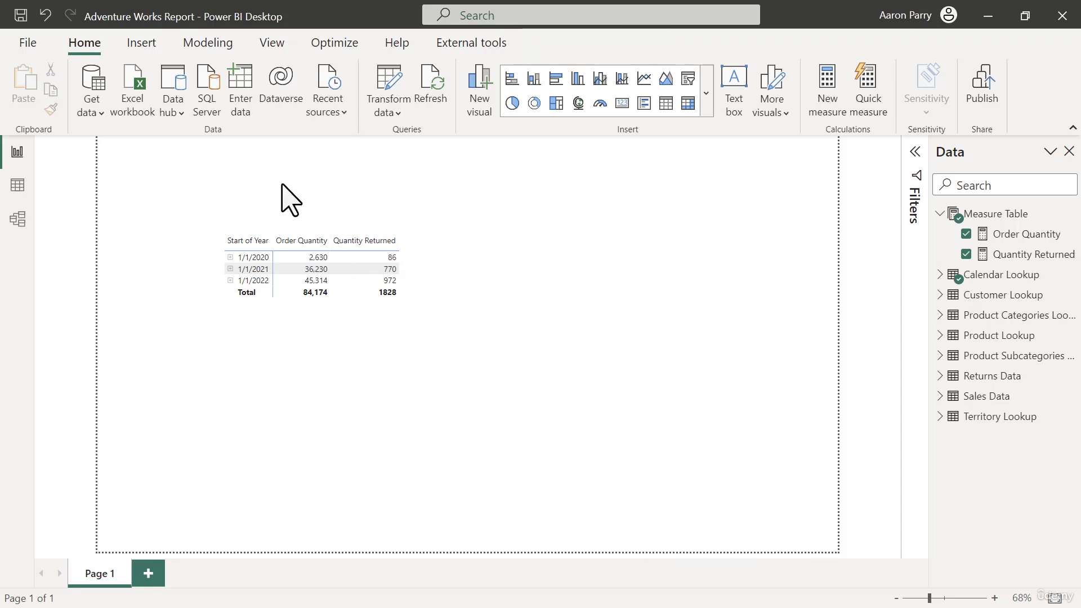
Step: Start a new measure in Measure Table named Average Retail Price, with its formula beginning with the AVERAGE function
right_click(973, 214)
click(918, 223)
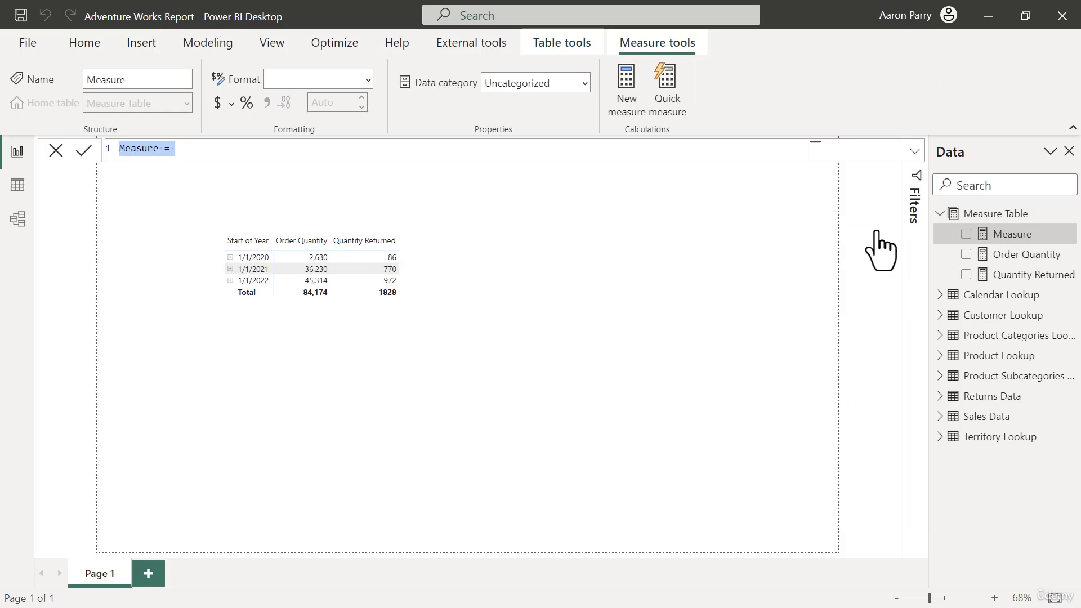
text(Average Retail Pric)
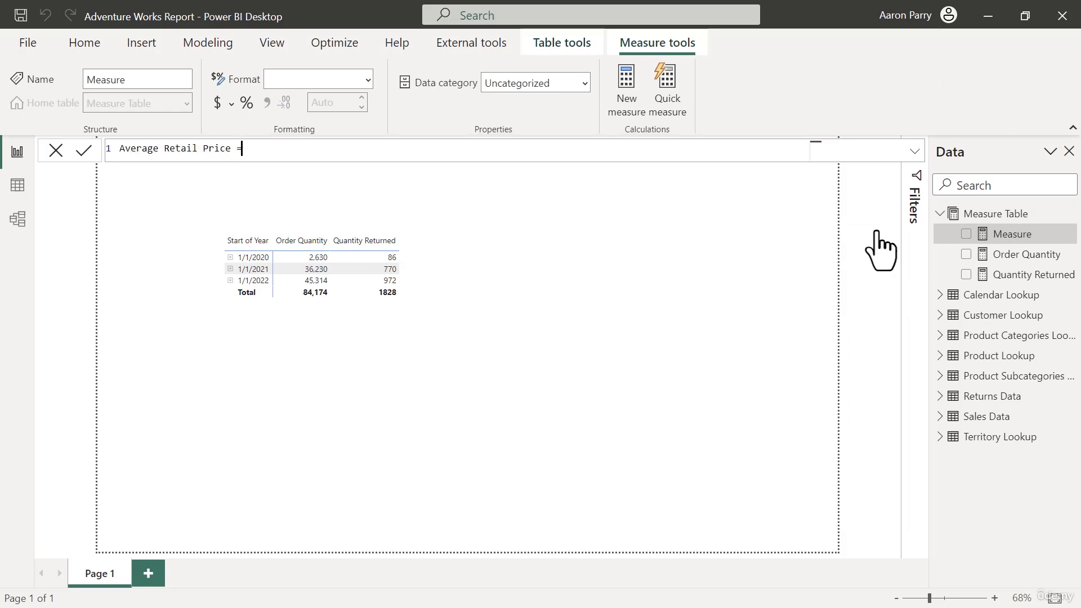
text(e =)
key(shift+Return)
text(AVERAGE()
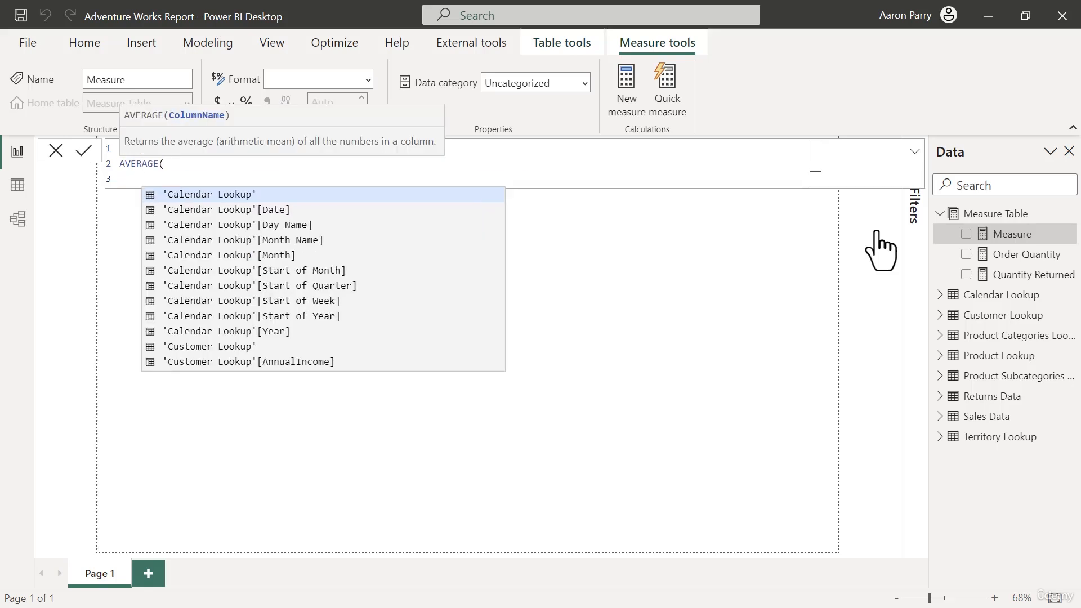
text(product)
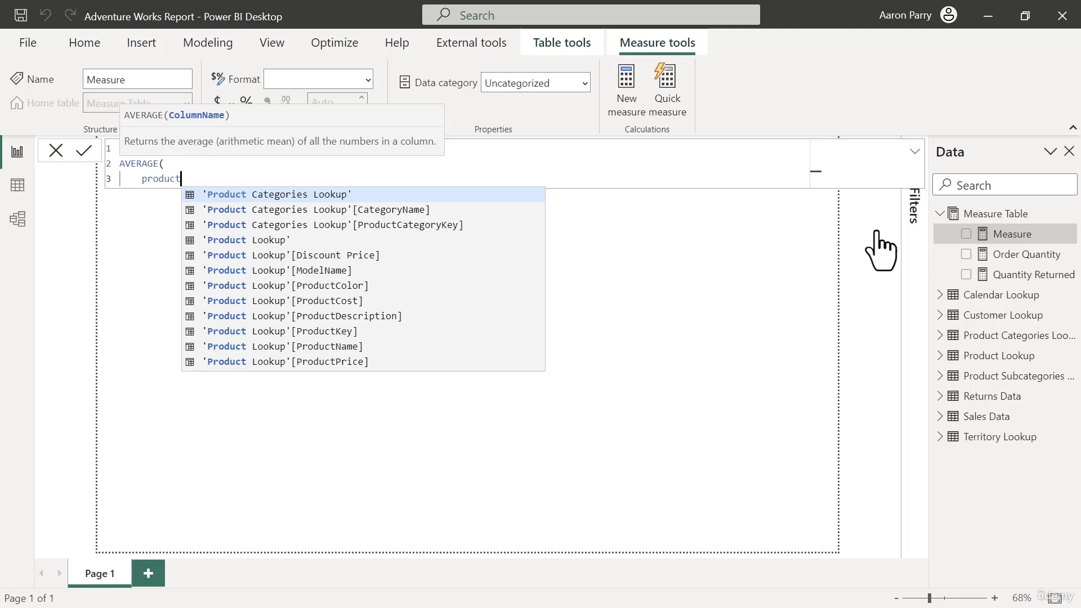
key(BackSpace)
key(BackSpace)
key(BackSpace)
key(BackSpace)
key(BackSpace)
key(BackSpace)
key(BackSpace)
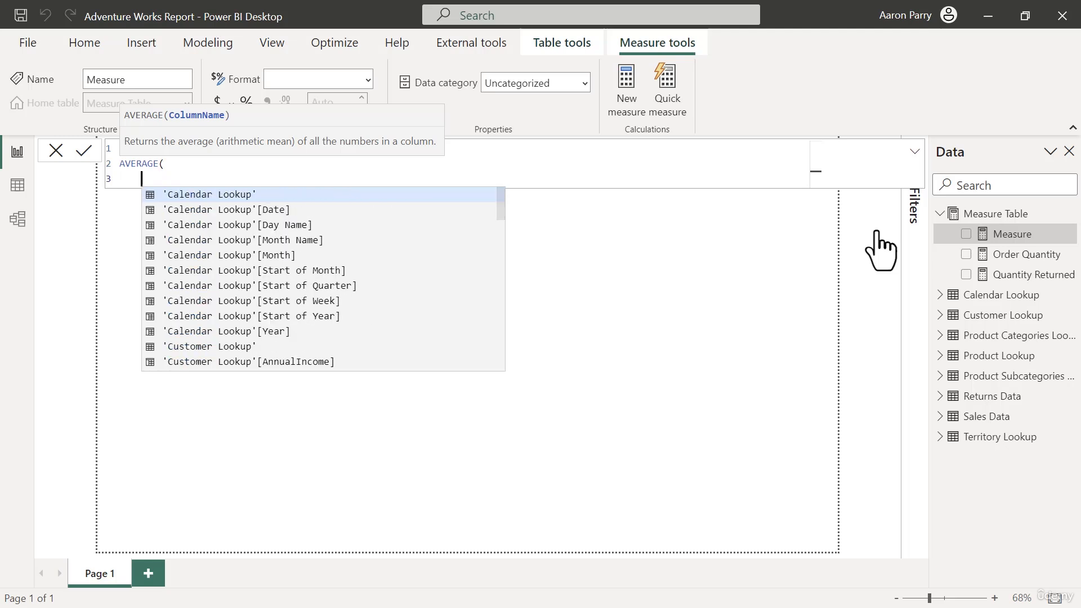
Step: Complete the Average Retail Price formula with 'Product Lookup'[ProductPrice] as the averaged column, close the parenthesis and commit the measure
text(price)
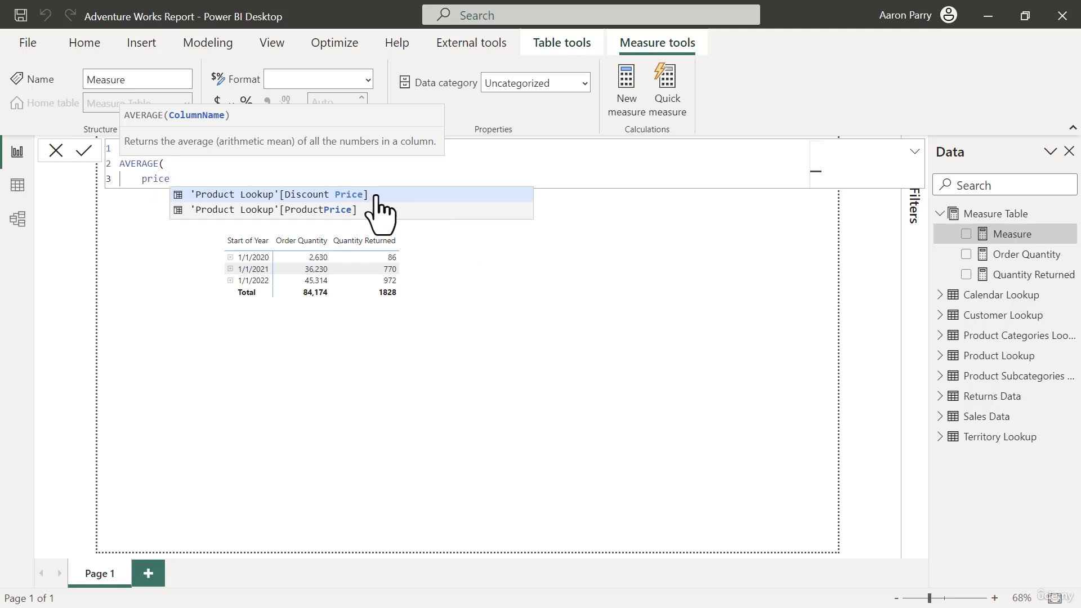
click(350, 209)
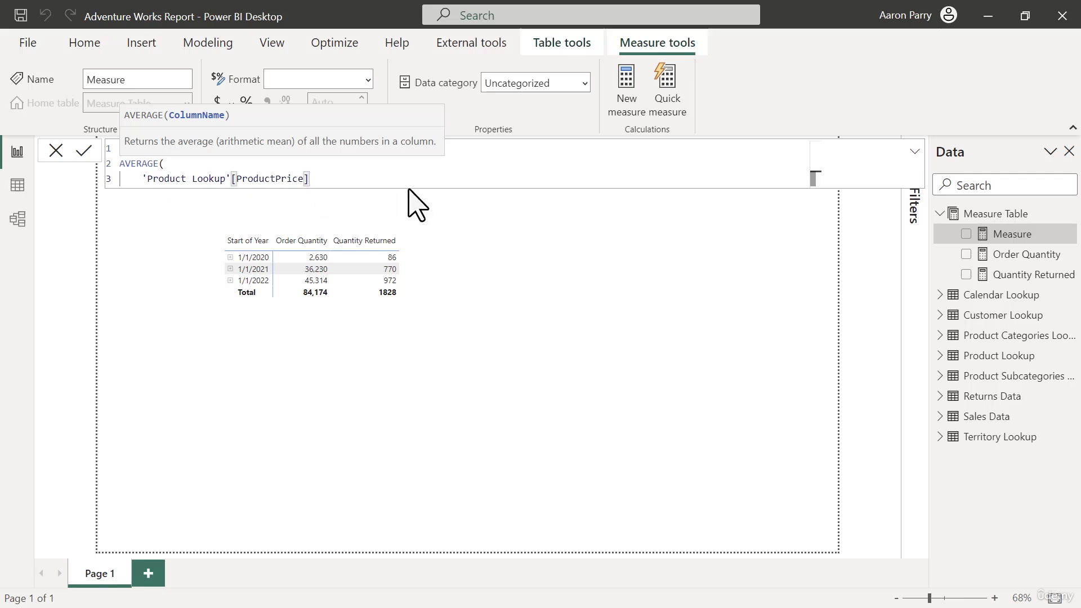
key(Return)
text())
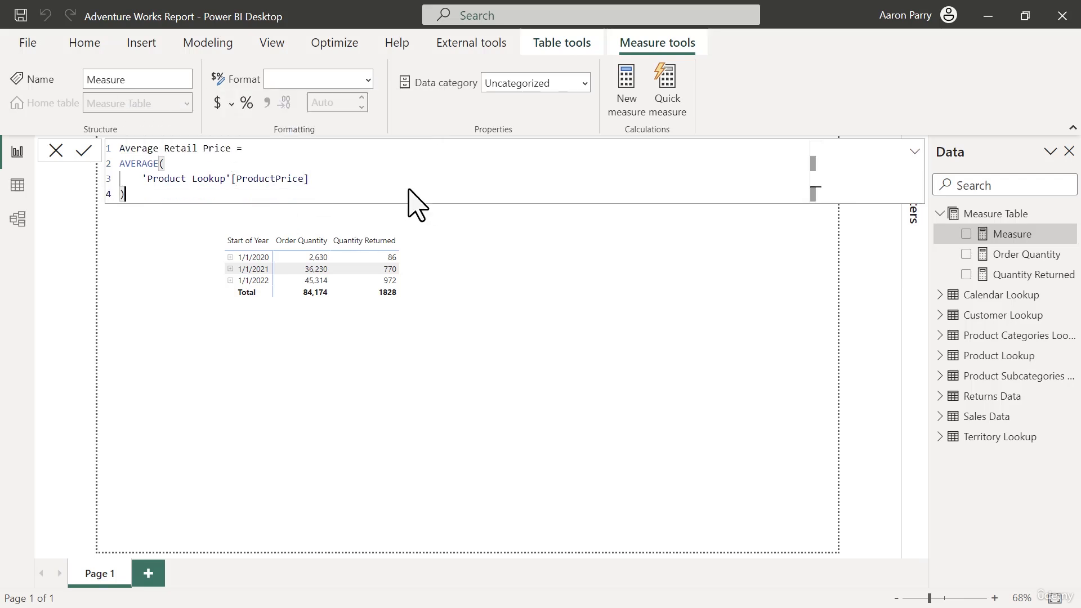
key(Return)
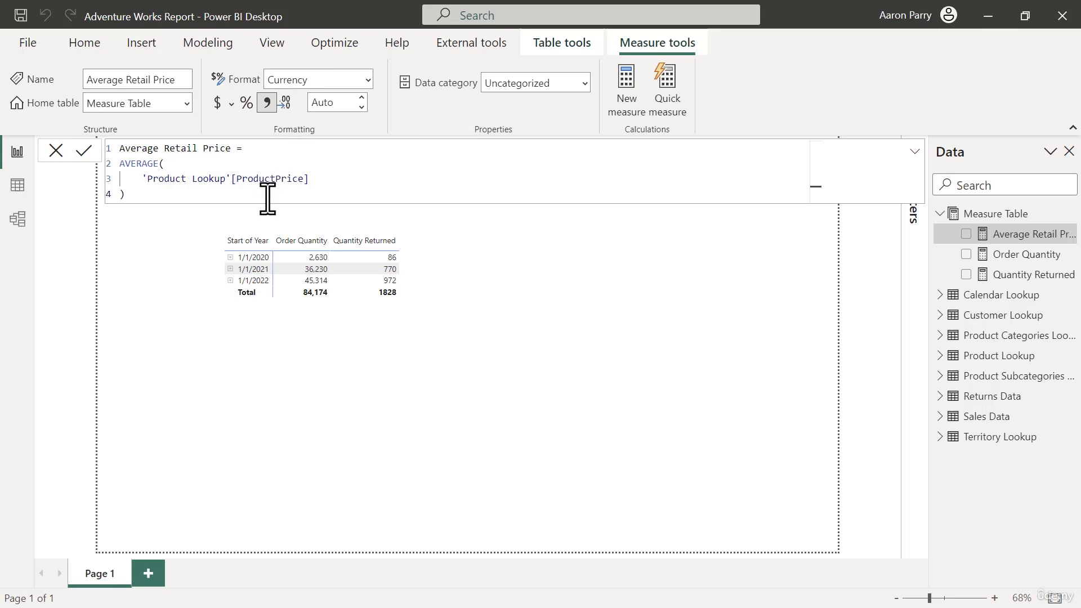
Step: Add the Average Retail Price measure from Measure Table to the matrix values
click(354, 359)
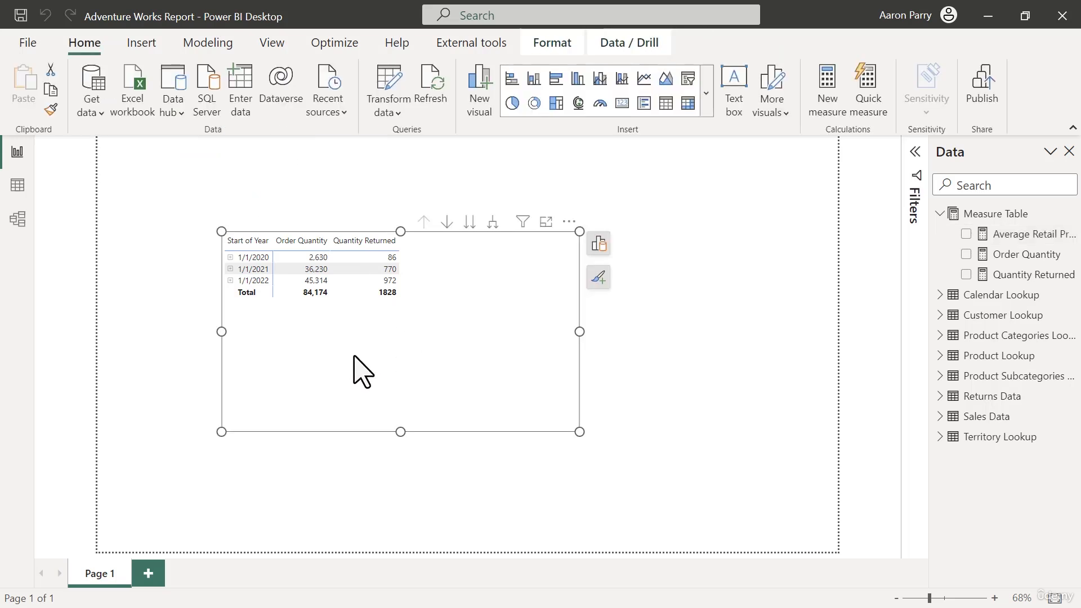
click(599, 245)
scroll(651, 401, down, 3)
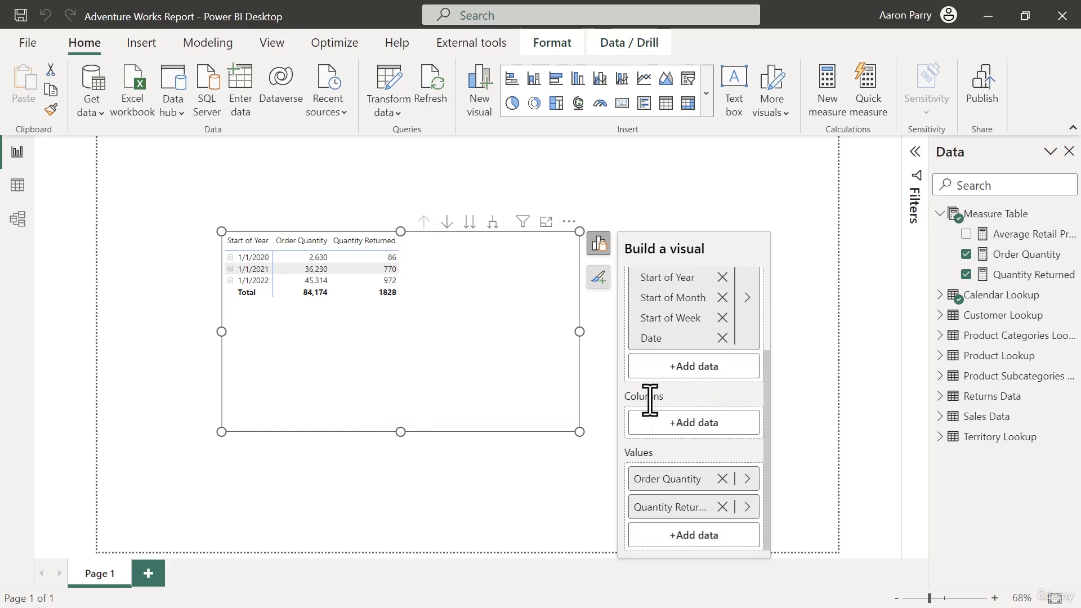
click(683, 535)
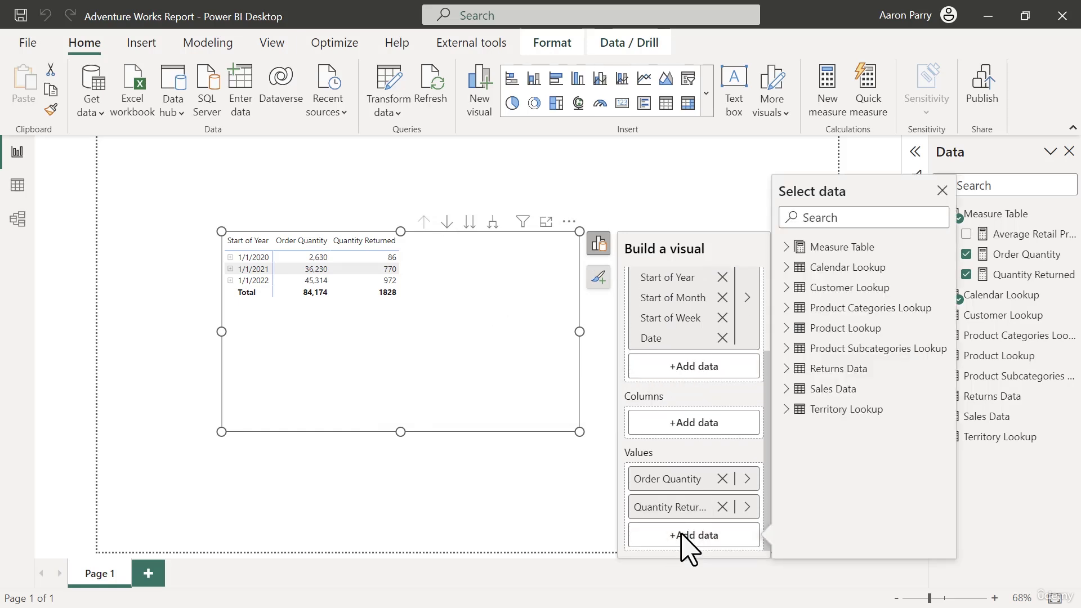
click(793, 248)
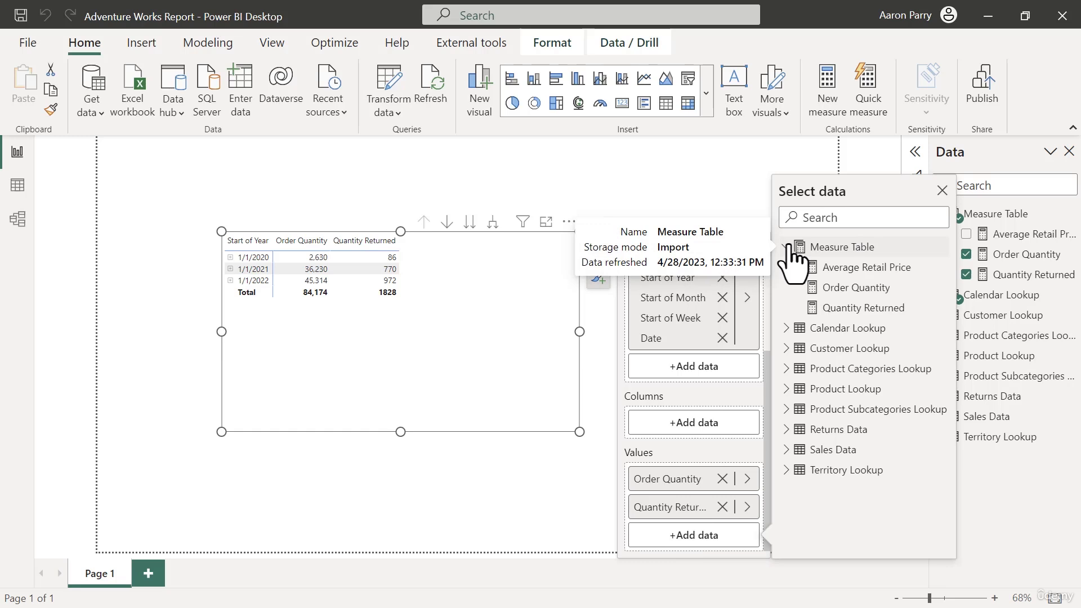
click(849, 268)
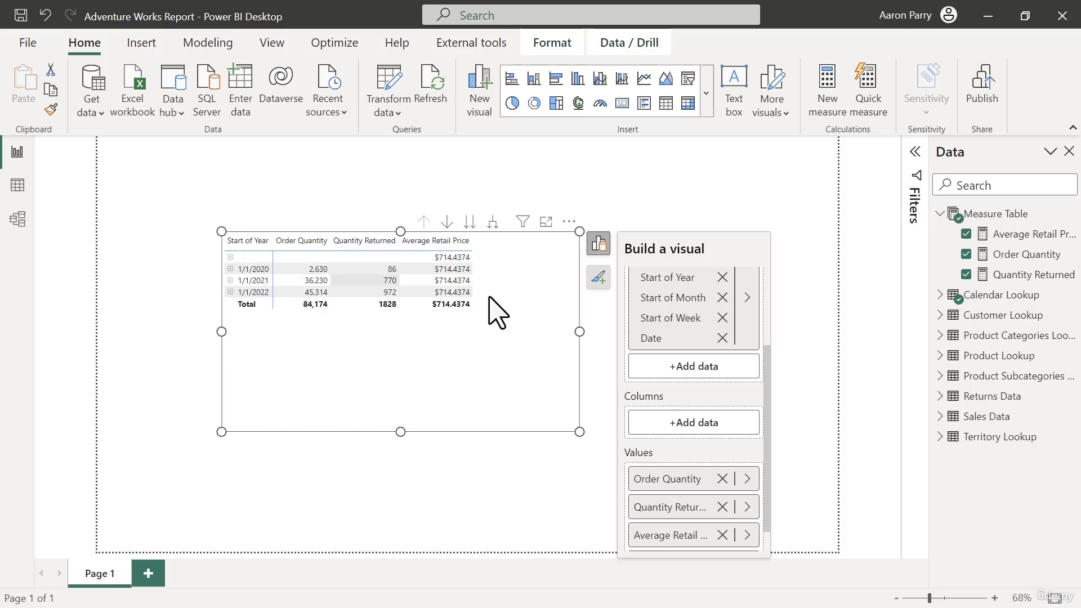
Step: Replace the Date Hierarchy in the matrix rows with CategoryName from Product Categories Lookup
scroll(698, 335, up, 2)
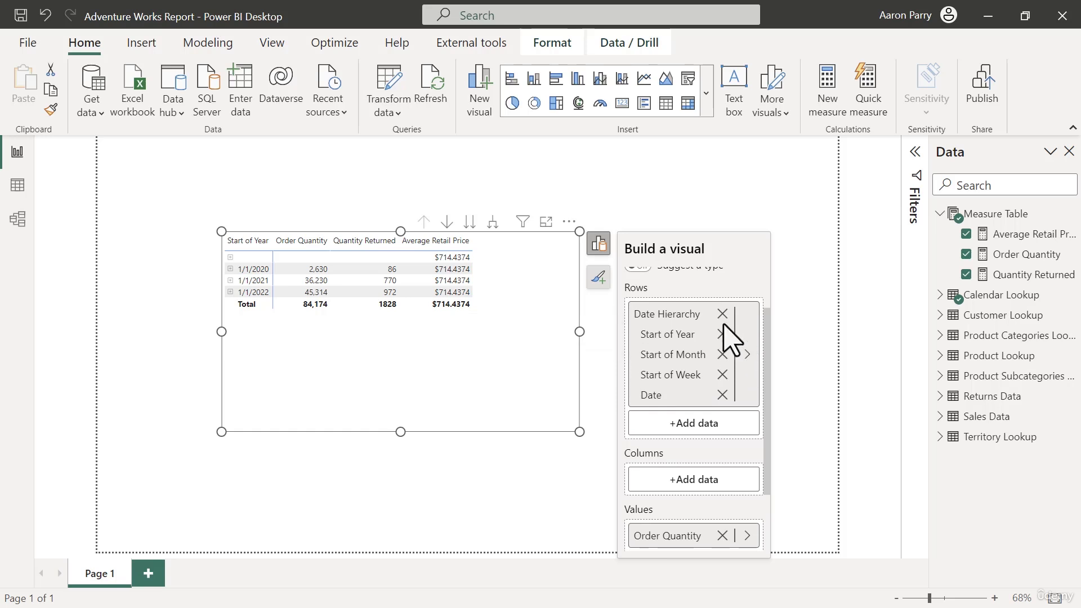
scroll(723, 360, up, 1)
click(722, 357)
click(726, 356)
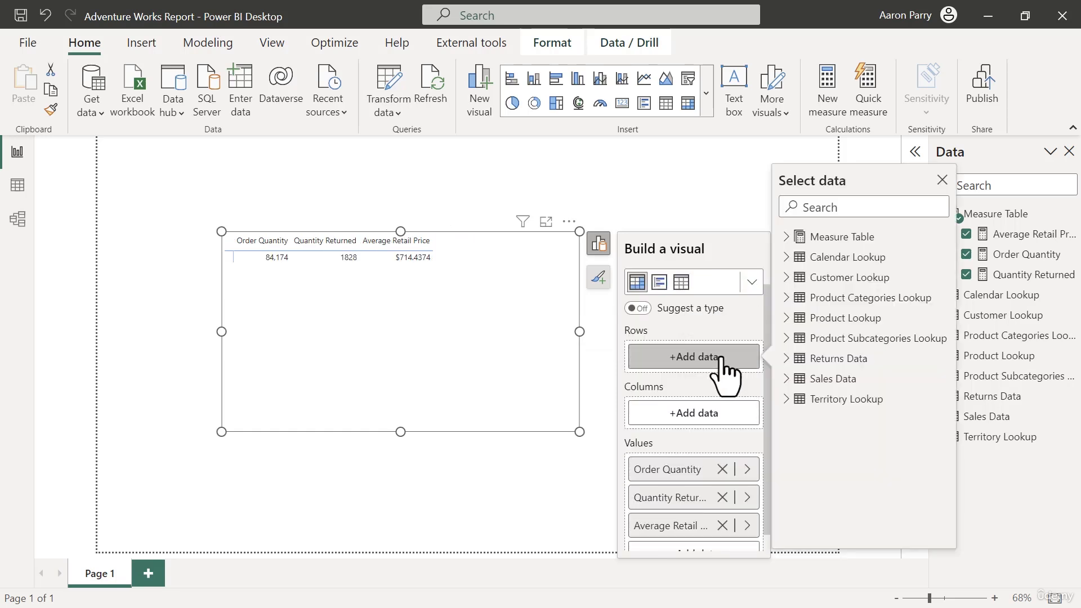
click(881, 207)
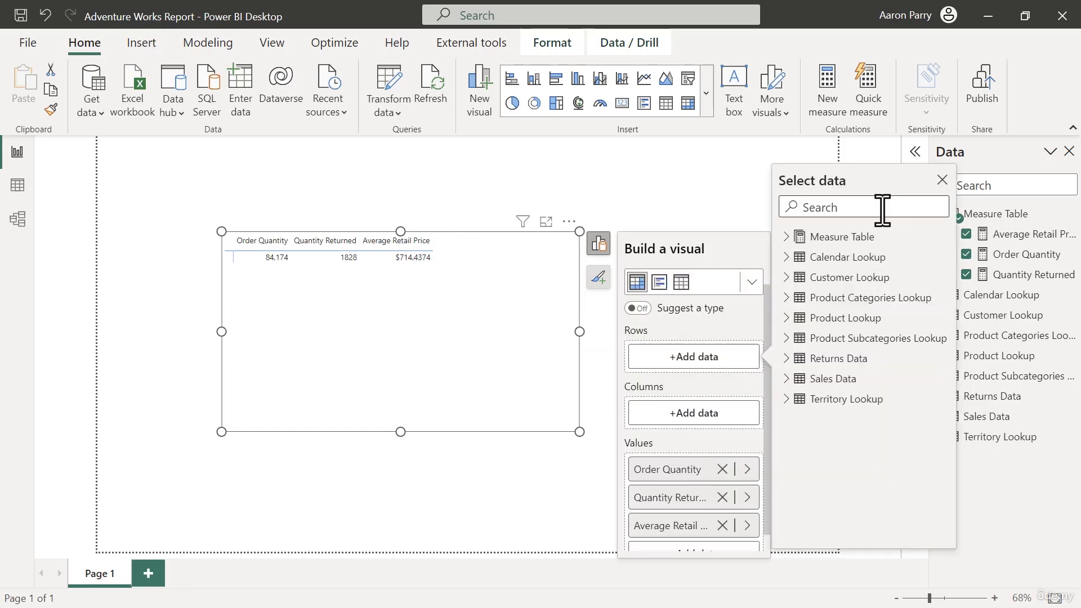
text(cate)
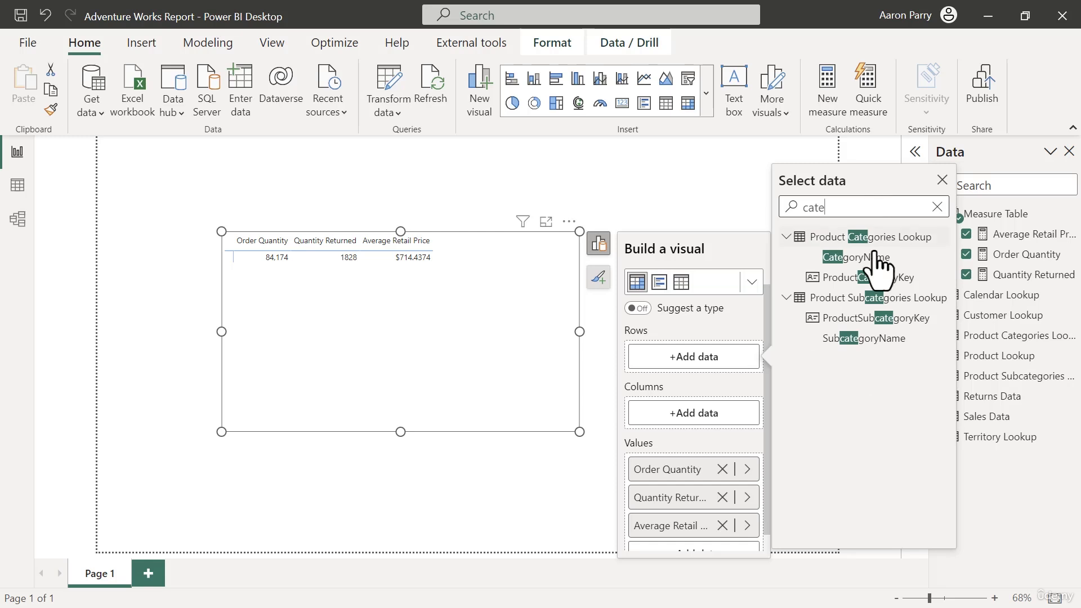
click(856, 258)
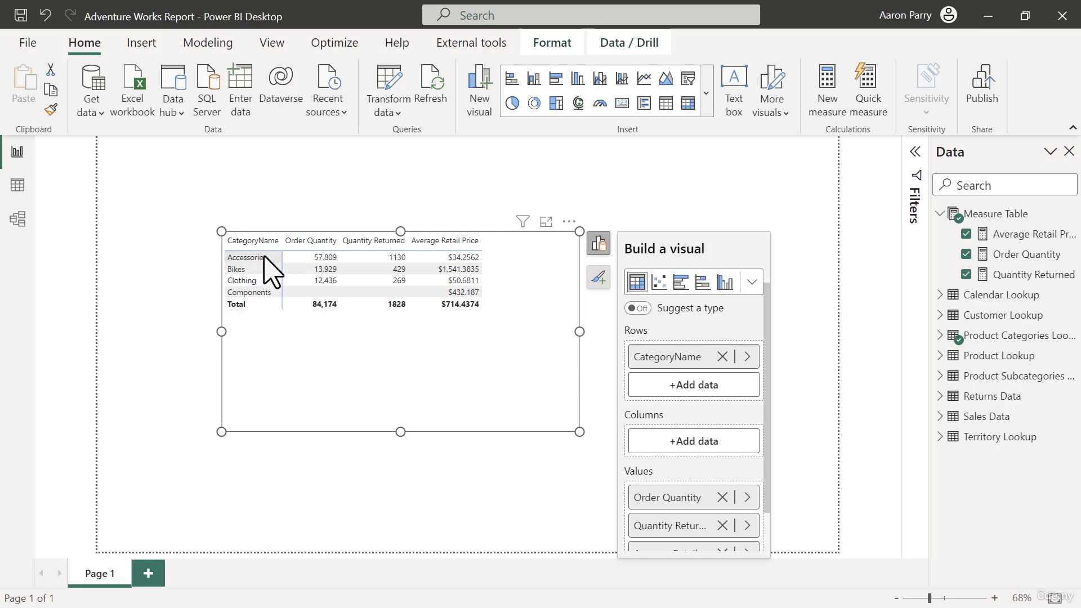
Step: Add SubcategoryName from Product Subcategories Lookup to the matrix rows below CategoryName and deselect the matrix
click(695, 389)
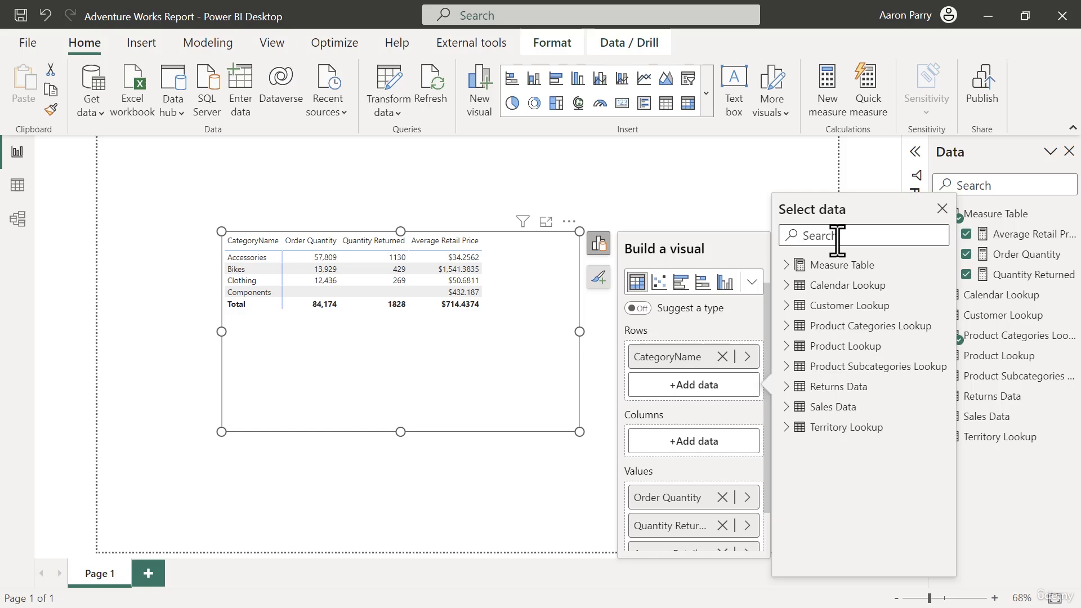
text(sub)
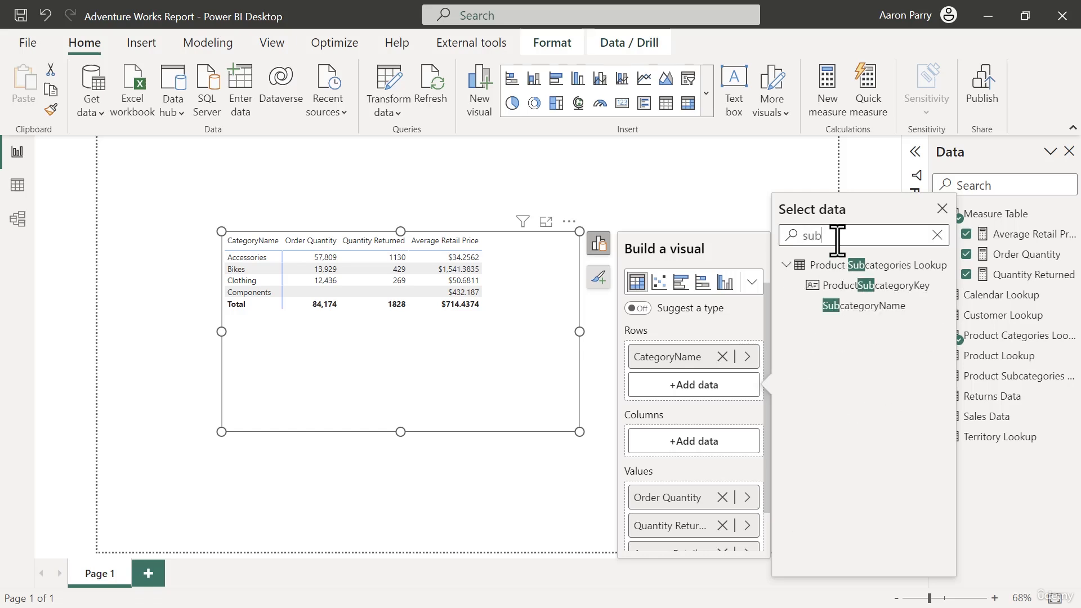
click(858, 308)
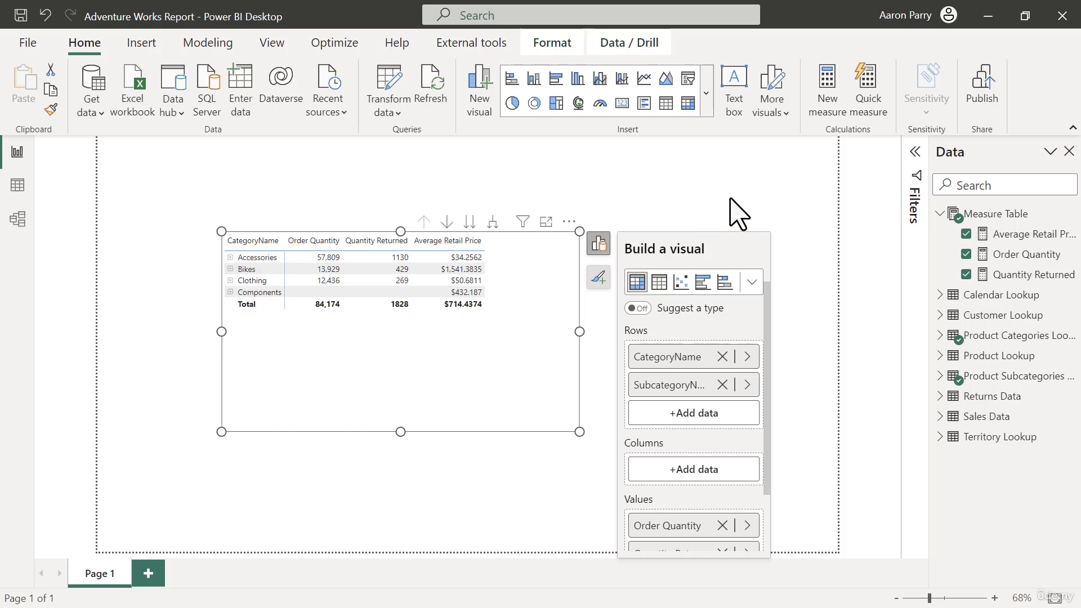
click(737, 214)
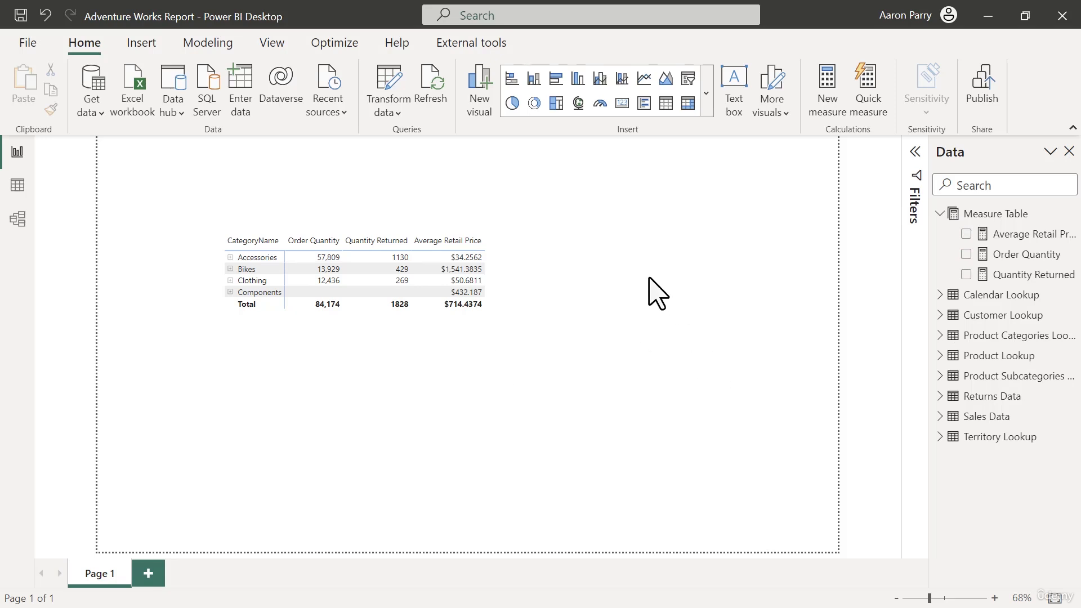
Step: Switch the matrix to the SubcategoryName level of the row hierarchy and return it to the category level
mouse_move(487, 313)
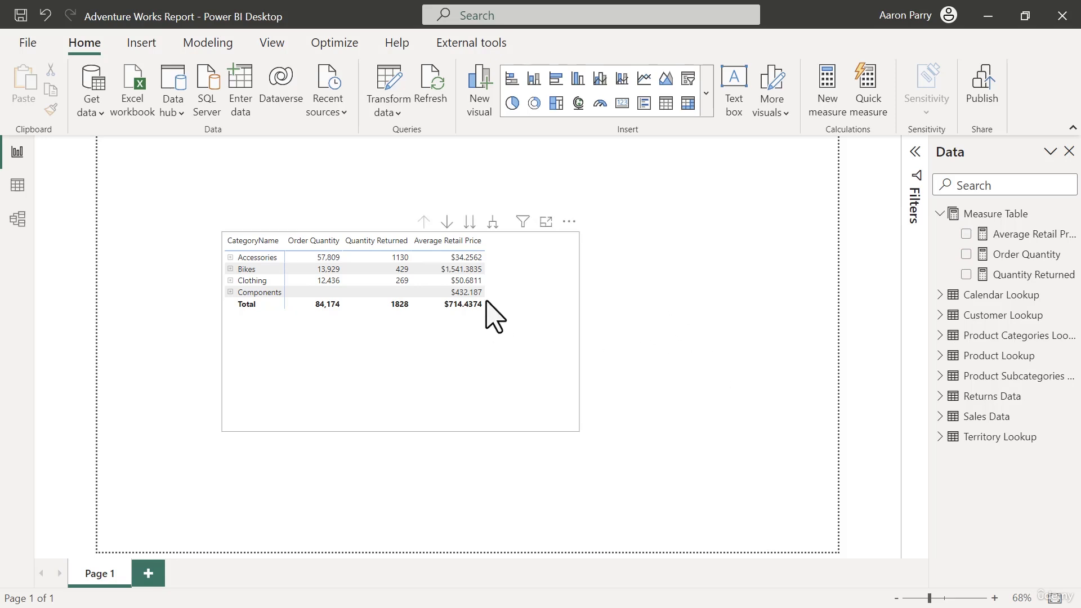
click(470, 222)
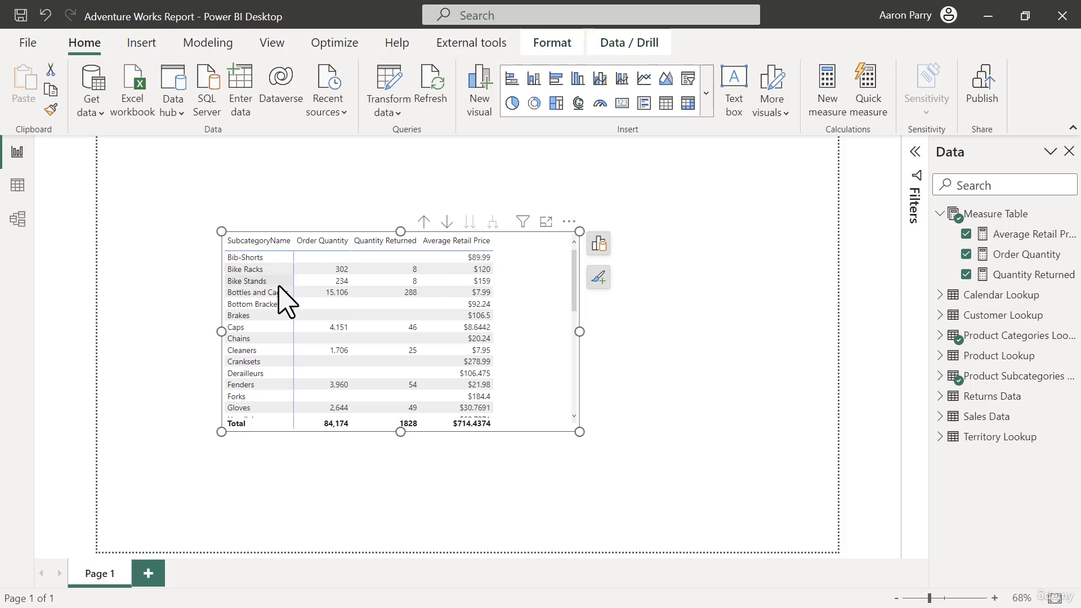
click(422, 222)
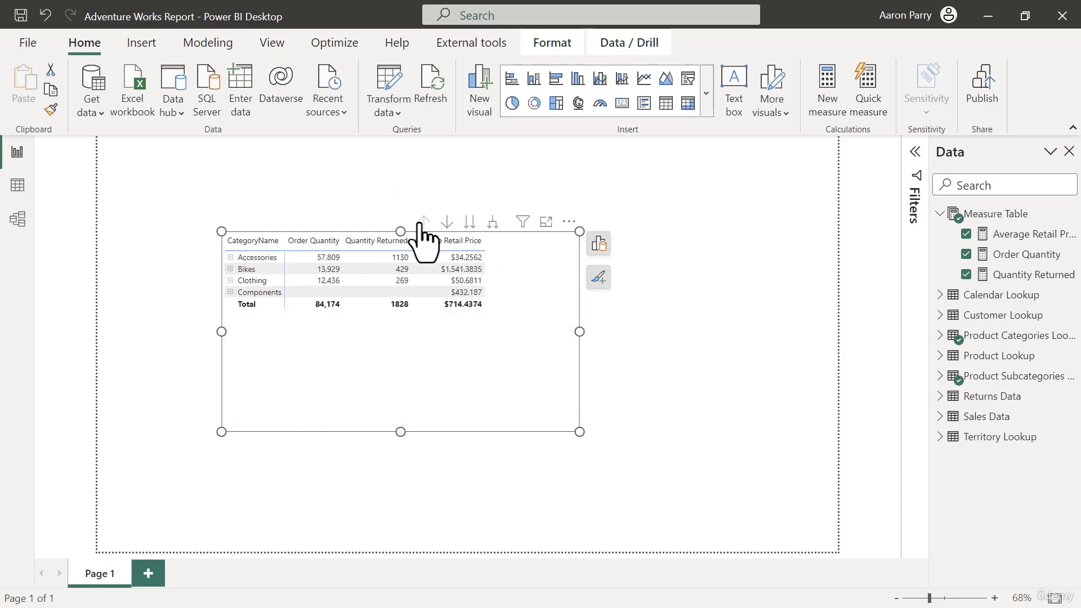
Step: Expand all categories in the matrix down one level and review the subcategory rows from Accessories through Components
click(493, 223)
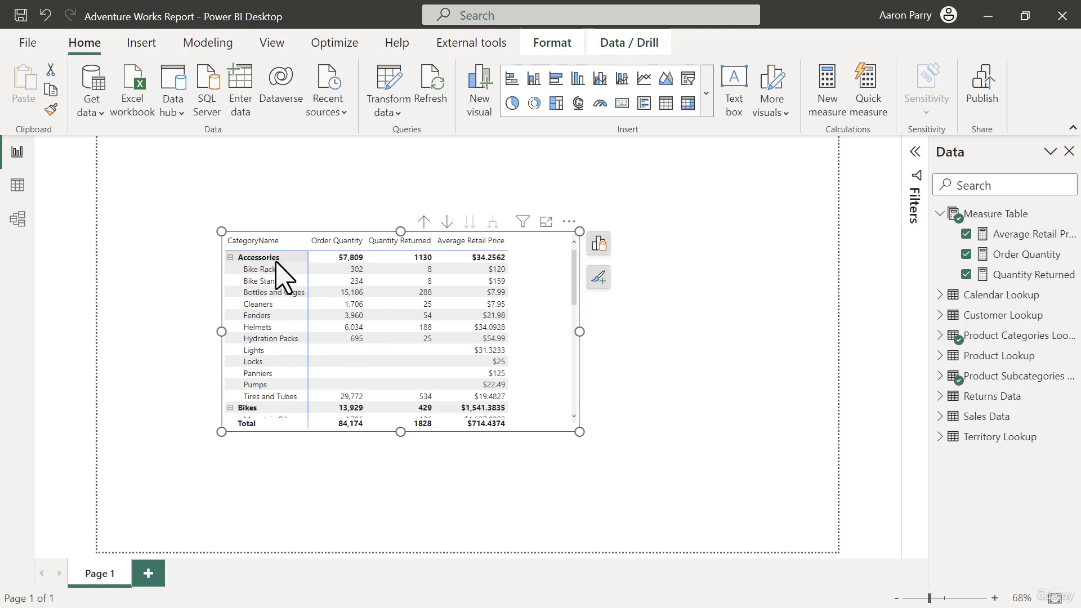
scroll(276, 263, down, 5)
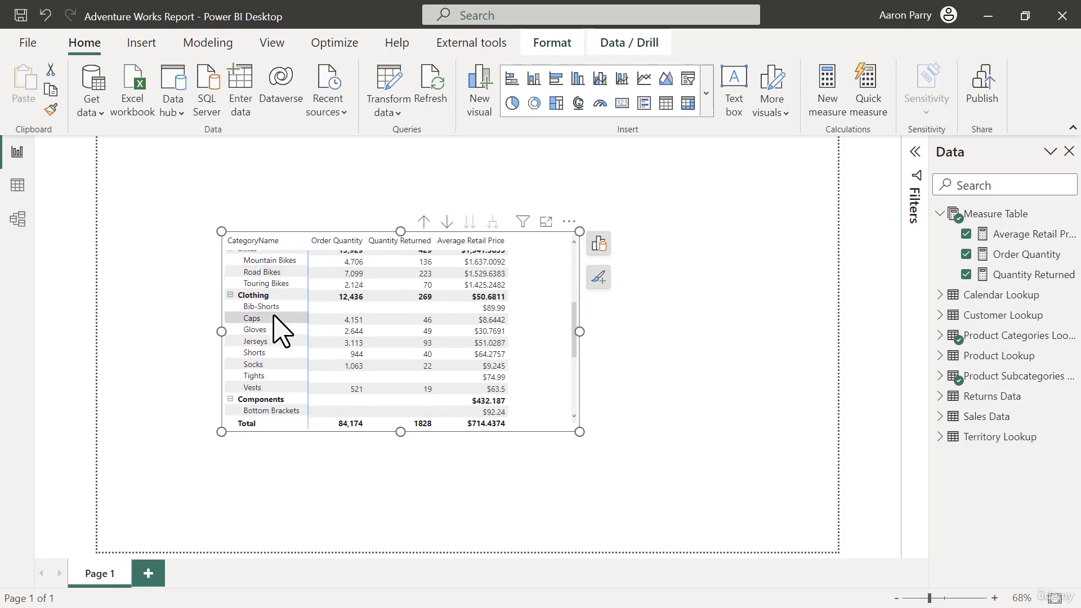
scroll(274, 320, down, 4)
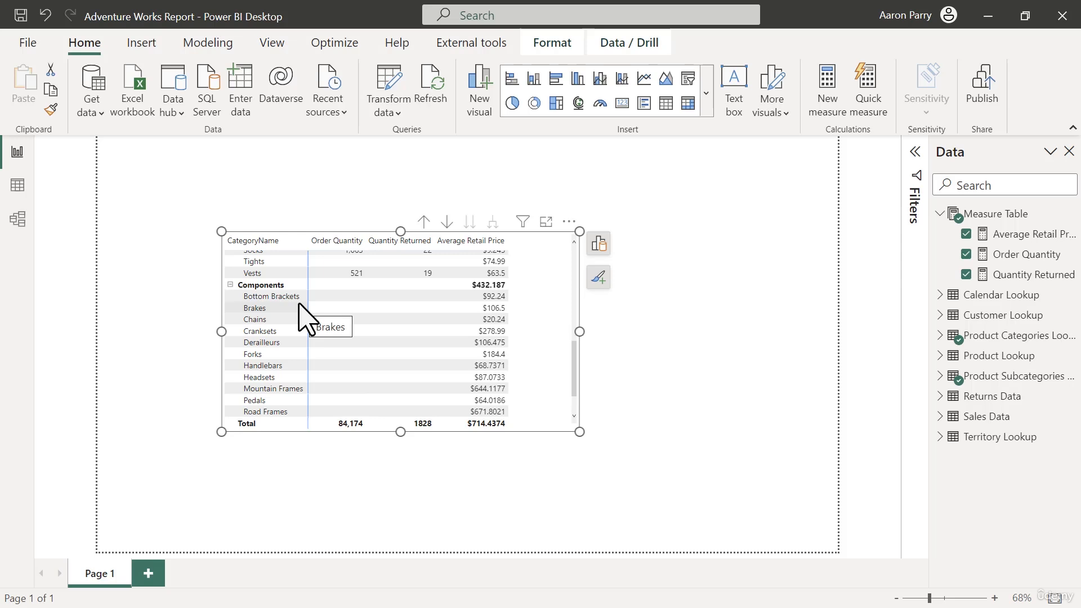
scroll(285, 308, up, 8)
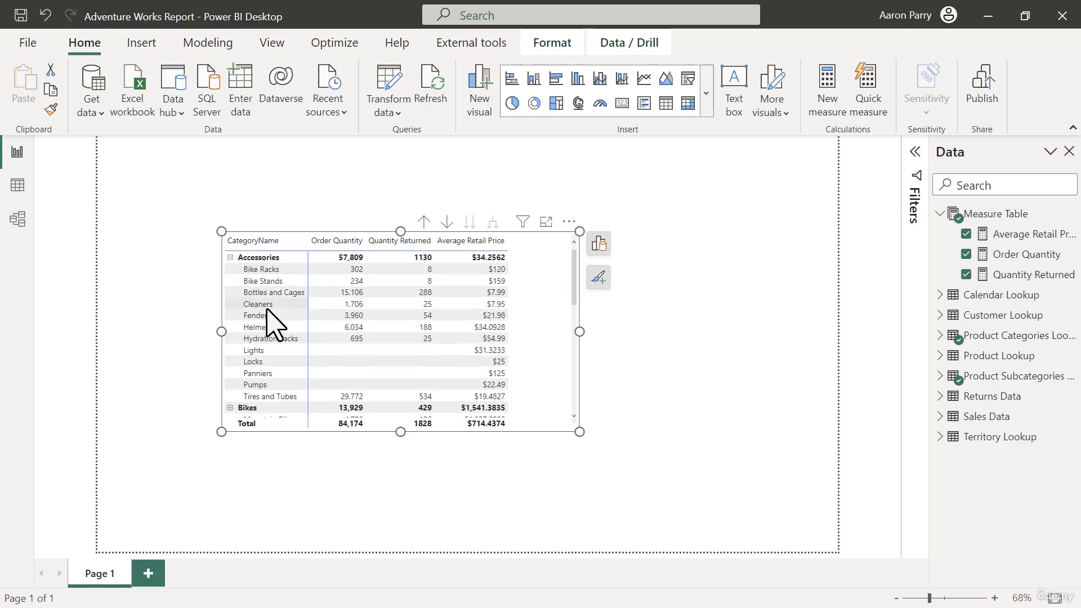